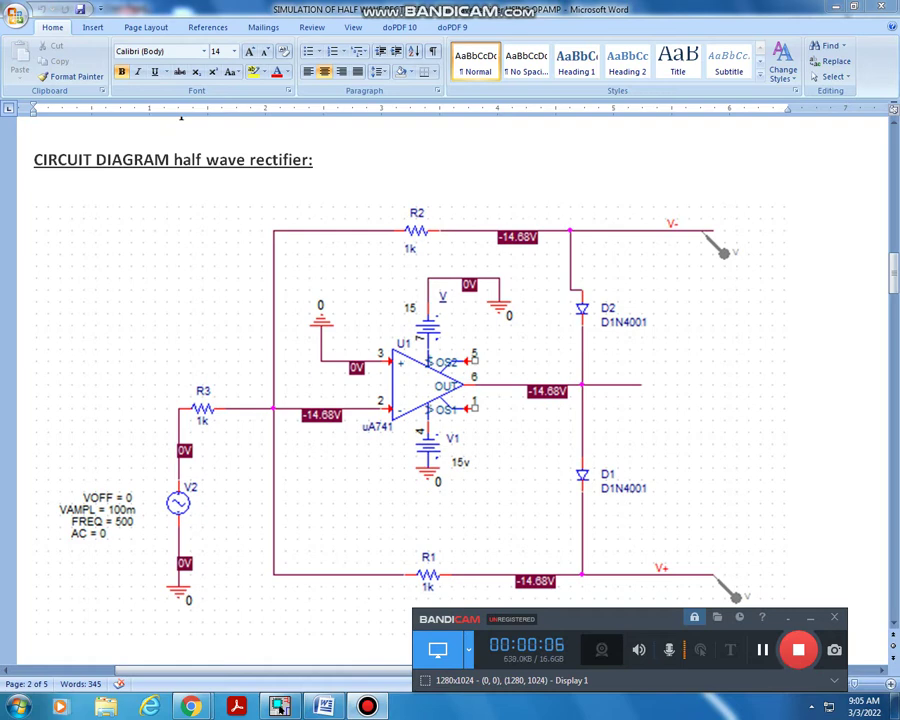
# Step: Switch to OrCAD Capture and create a blank PSpice Analog or Mixed A/D project named halfwavetrect
pyautogui.click(811, 617)
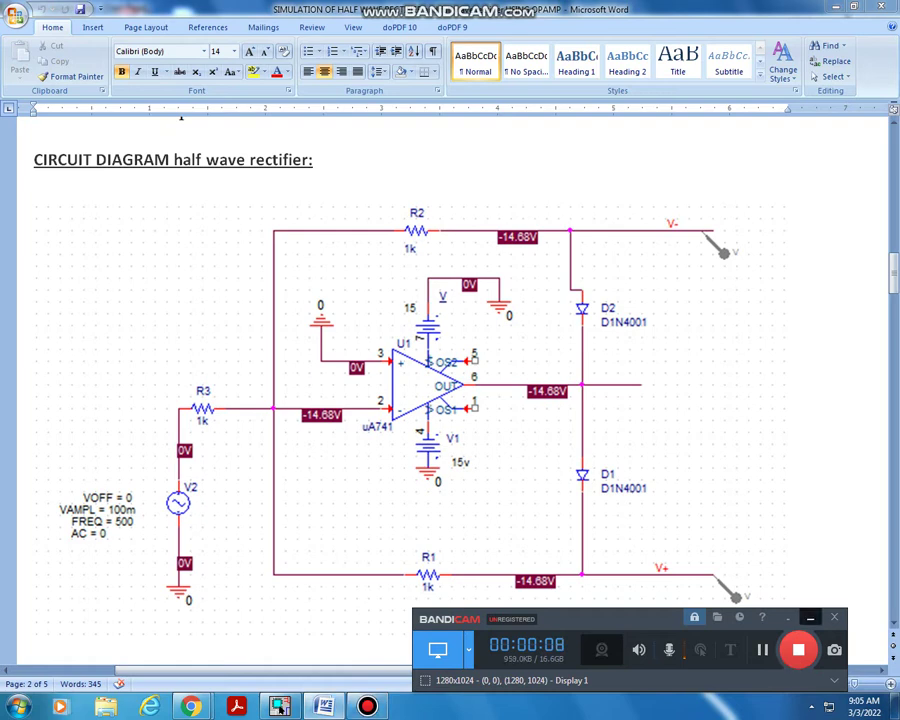
pyautogui.click(280, 708)
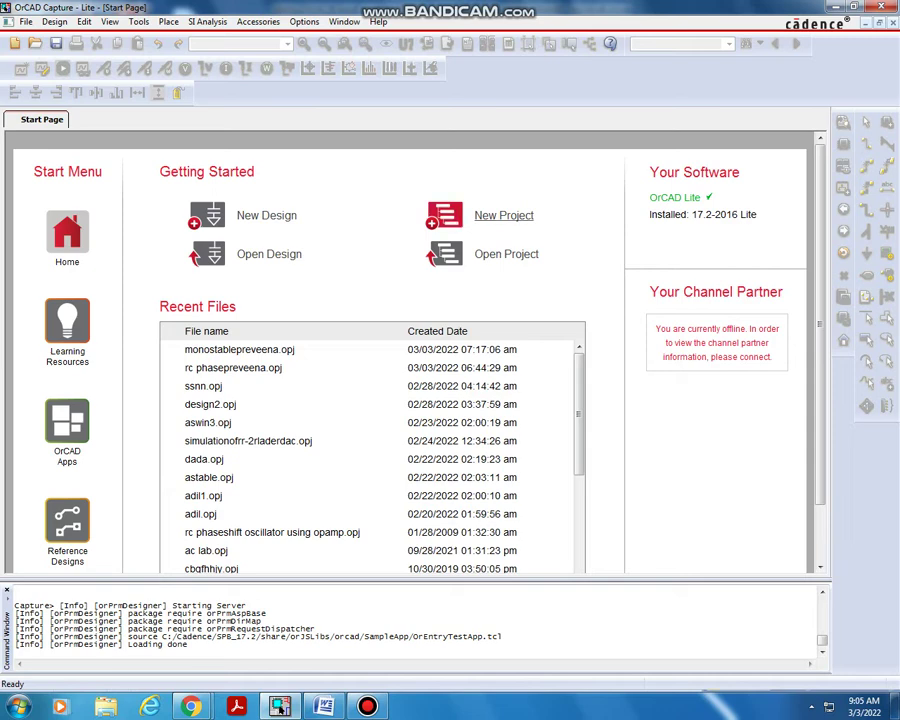
pyautogui.click(500, 215)
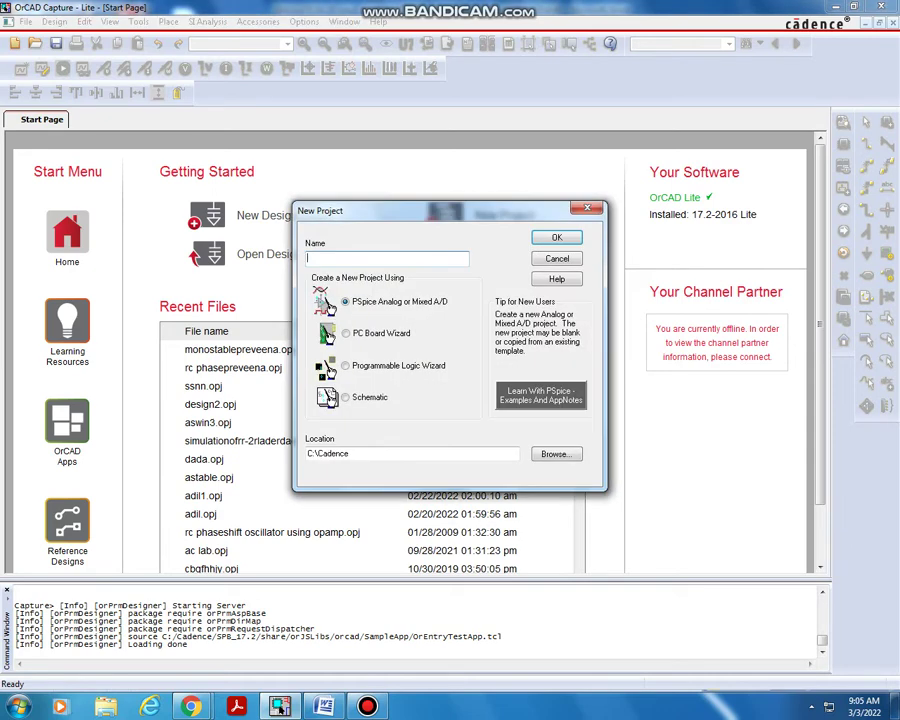
pyautogui.write('halfwavetrect')
pyautogui.press('Return')
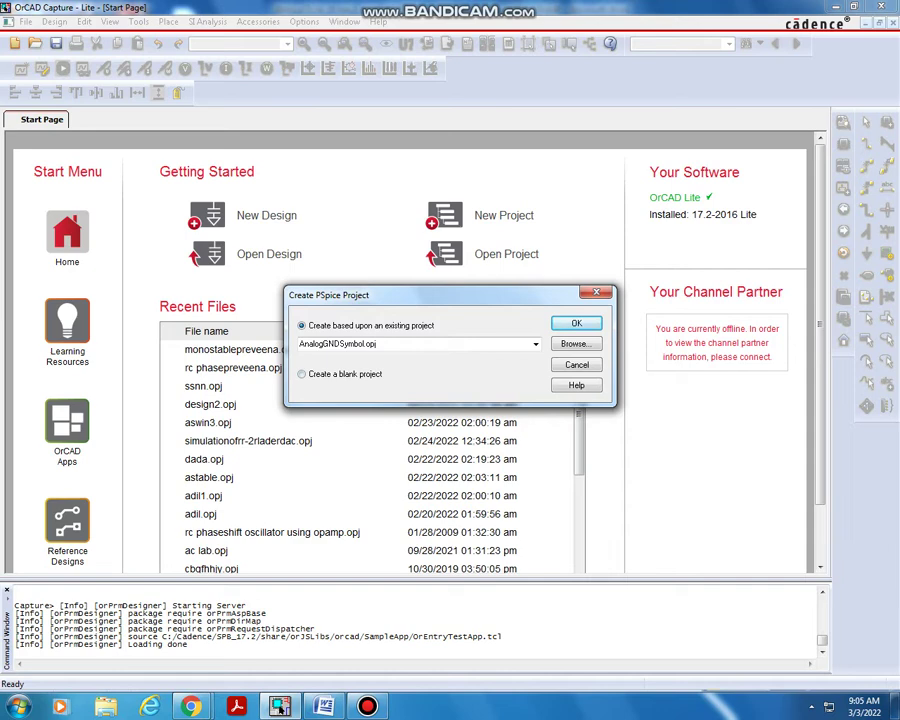
pyautogui.click(302, 374)
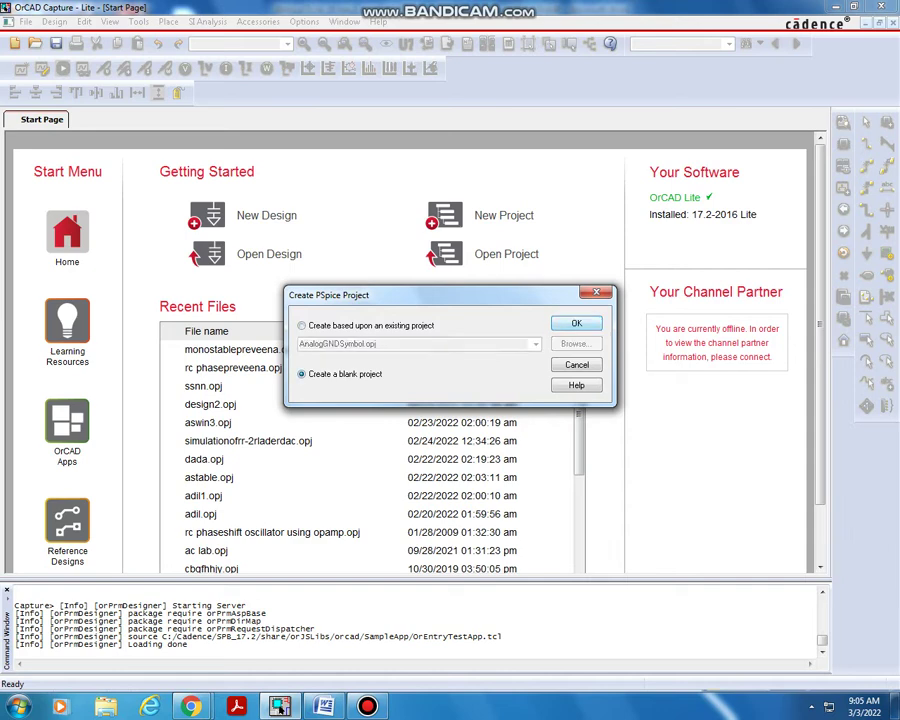
pyautogui.press('Return')
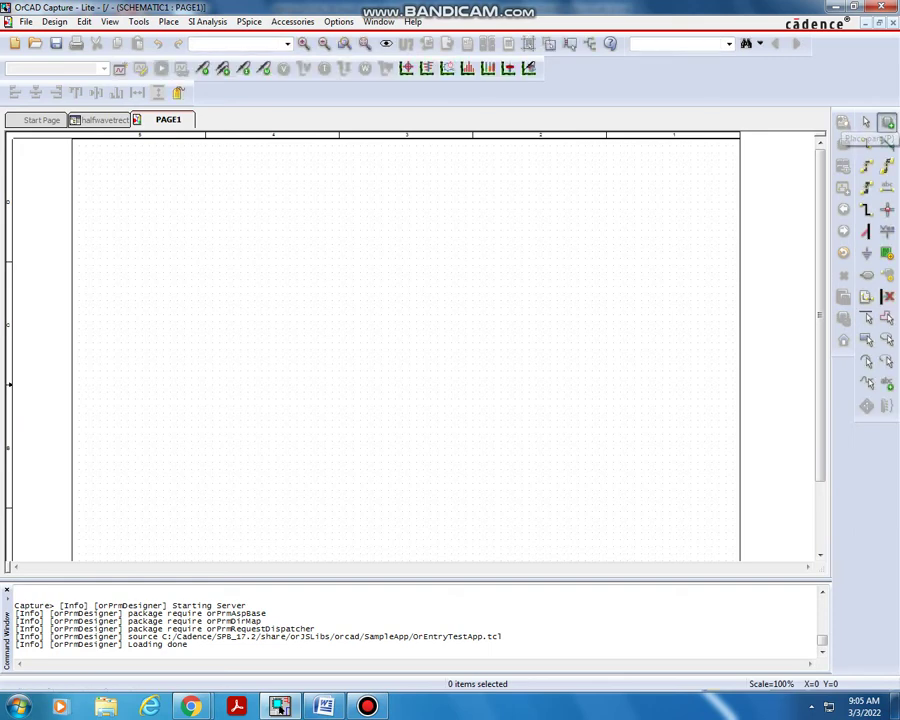
# Step: Place one uA741 op-amp from the OPAMP library near the middle of the schematic page
pyautogui.click(887, 122)
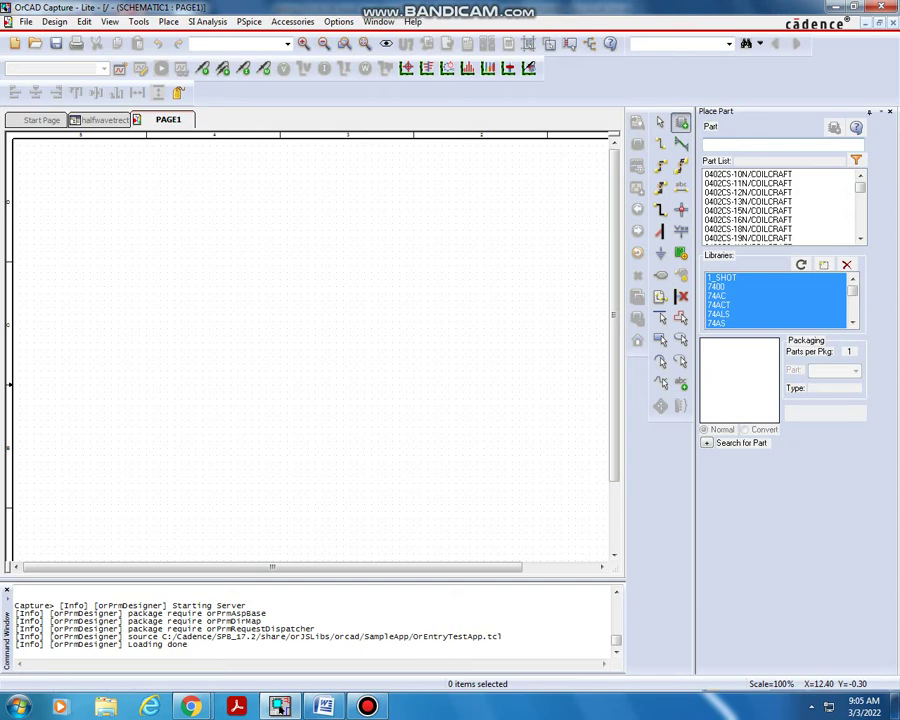
pyautogui.write('ua')
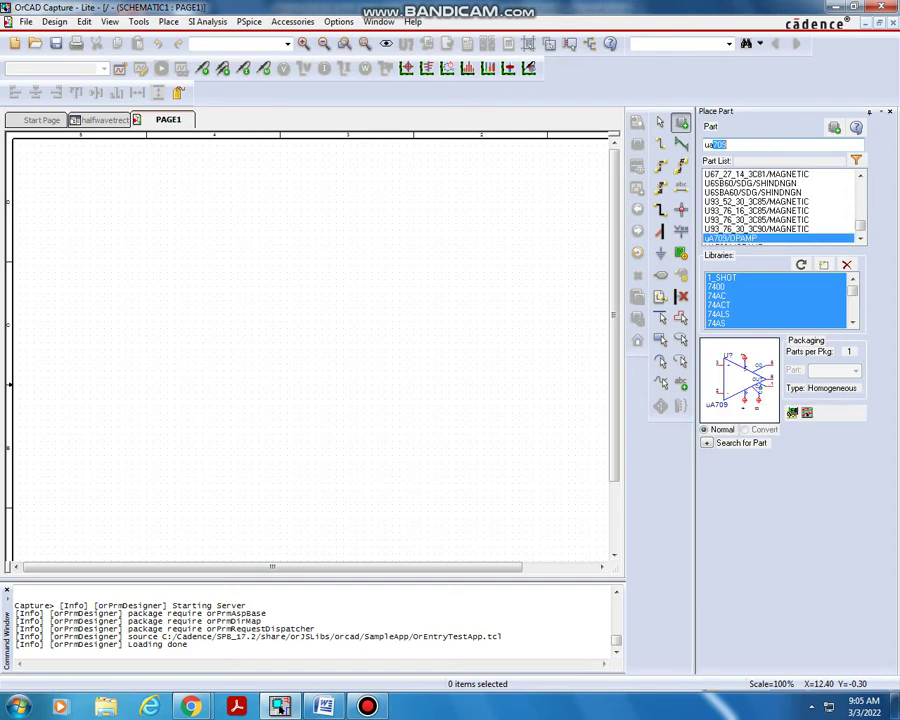
pyautogui.write('741')
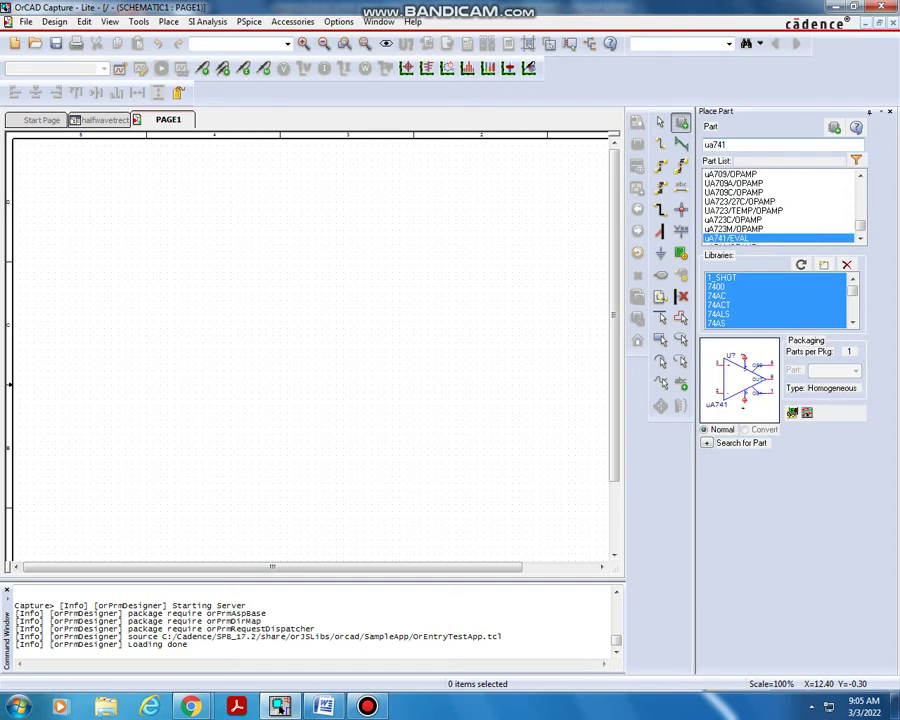
pyautogui.click(859, 238)
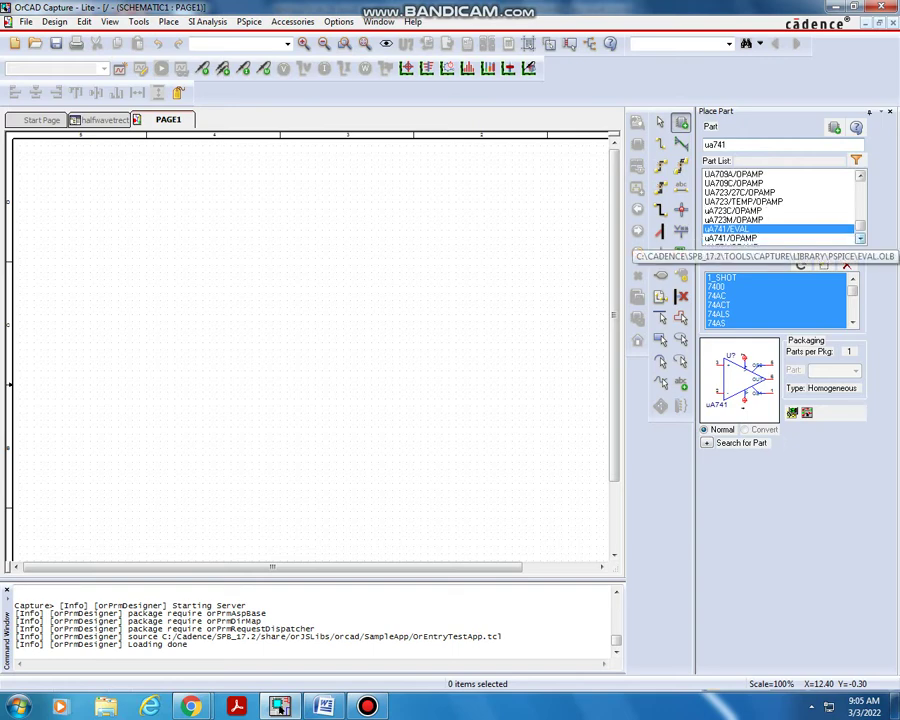
pyautogui.click(731, 238)
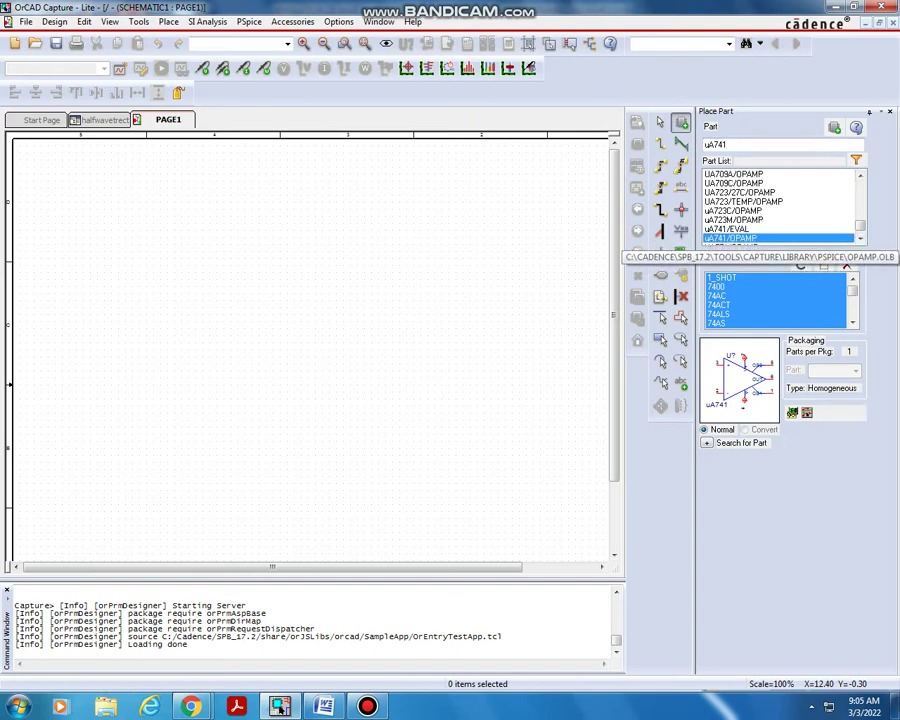
pyautogui.doubleClick(731, 238)
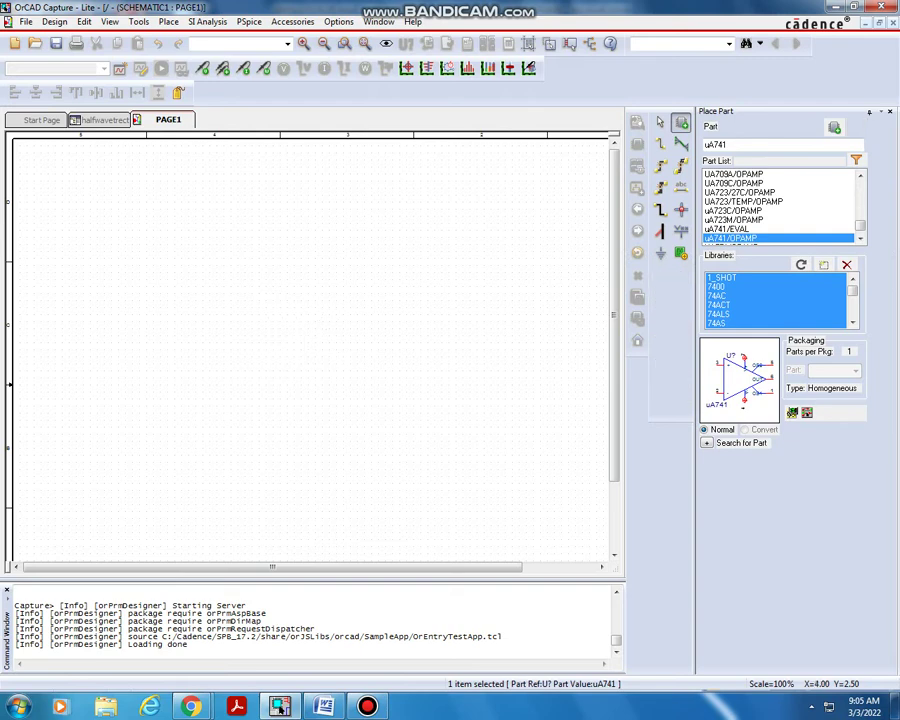
pyautogui.click(288, 318)
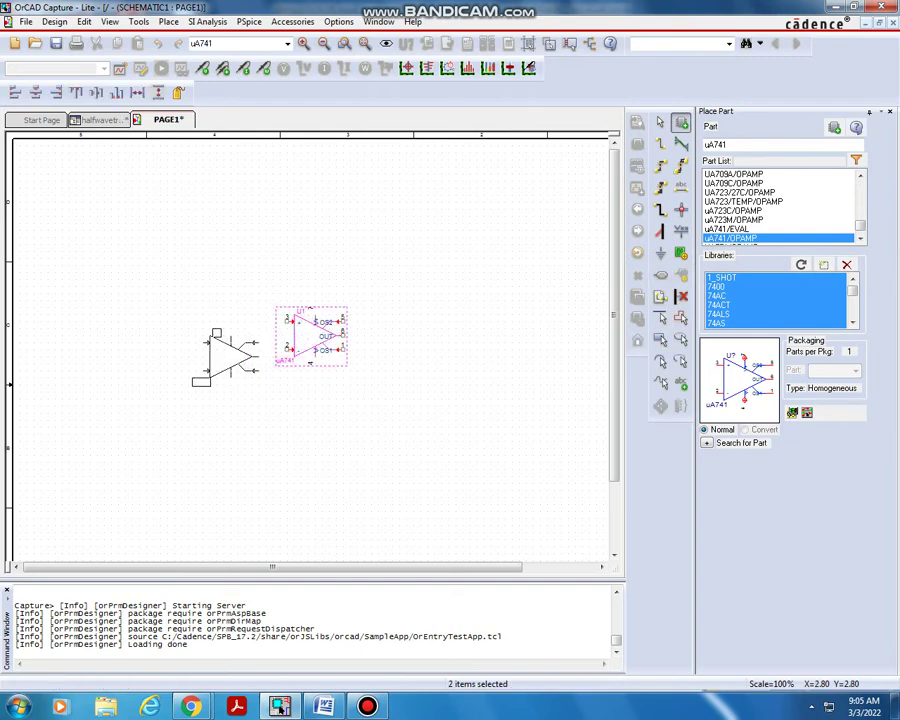
pyautogui.press('Escape')
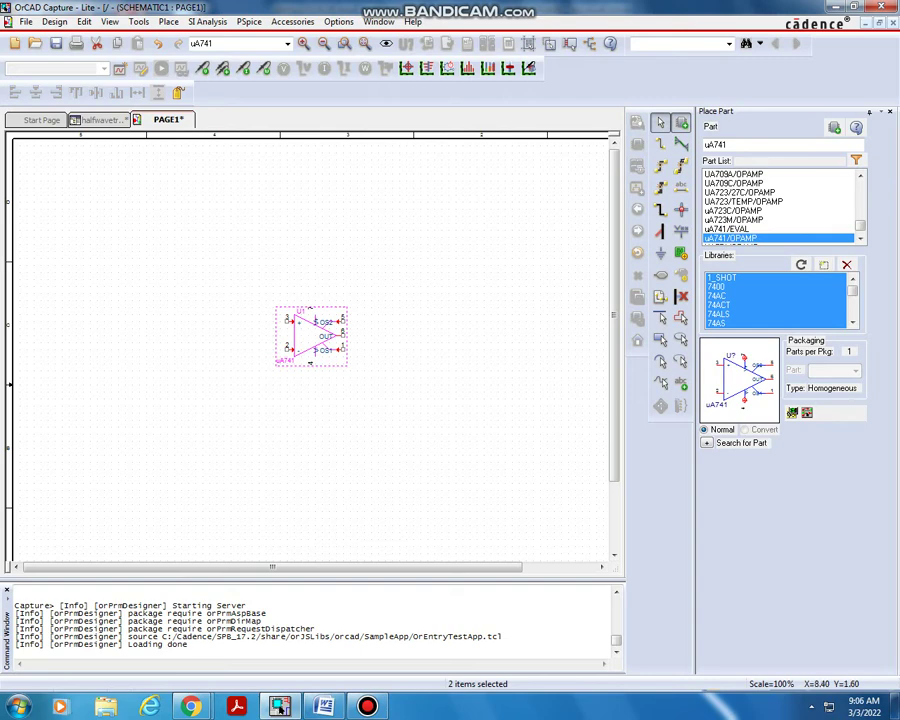
# Step: Place two D1N4001 diodes one above the other on the output side of the op-amp
pyautogui.moveTo(730, 144); pyautogui.dragTo(702, 144)
pyautogui.write('D')
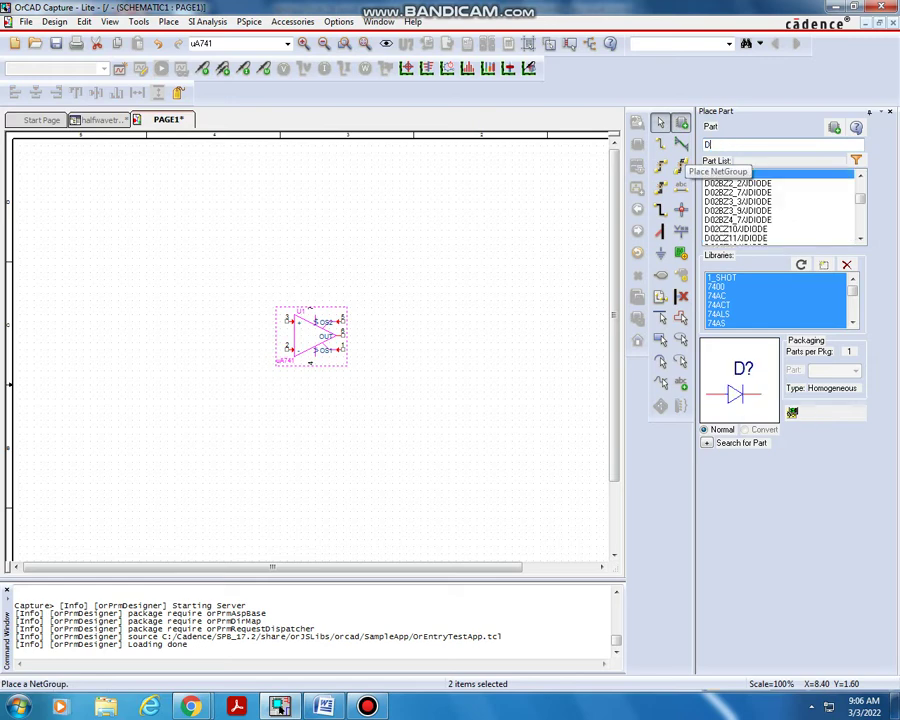
pyautogui.write('1n400')
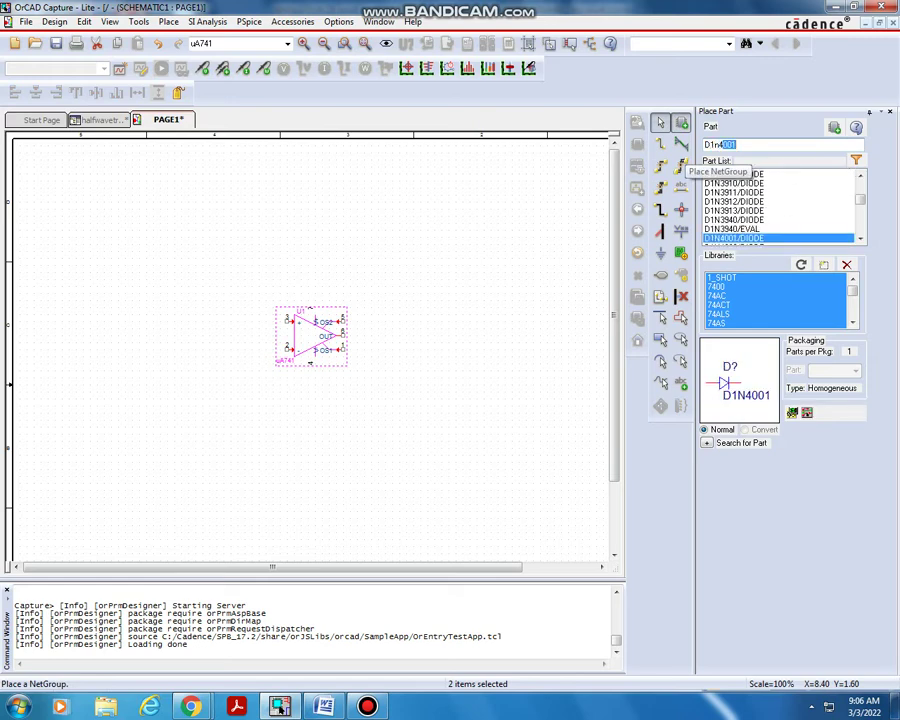
pyautogui.write('1')
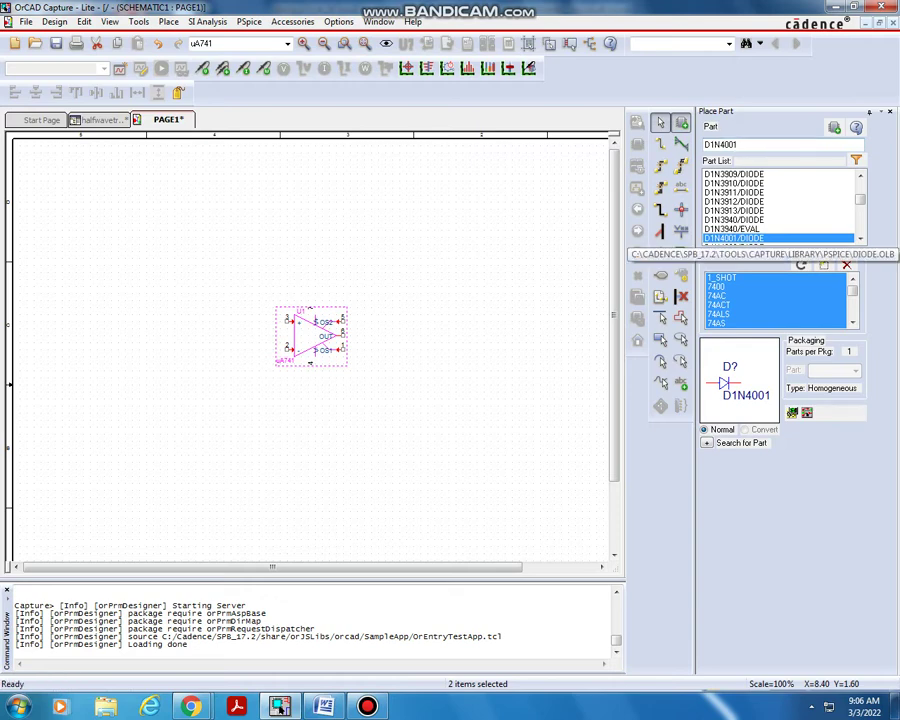
pyautogui.press('Return')
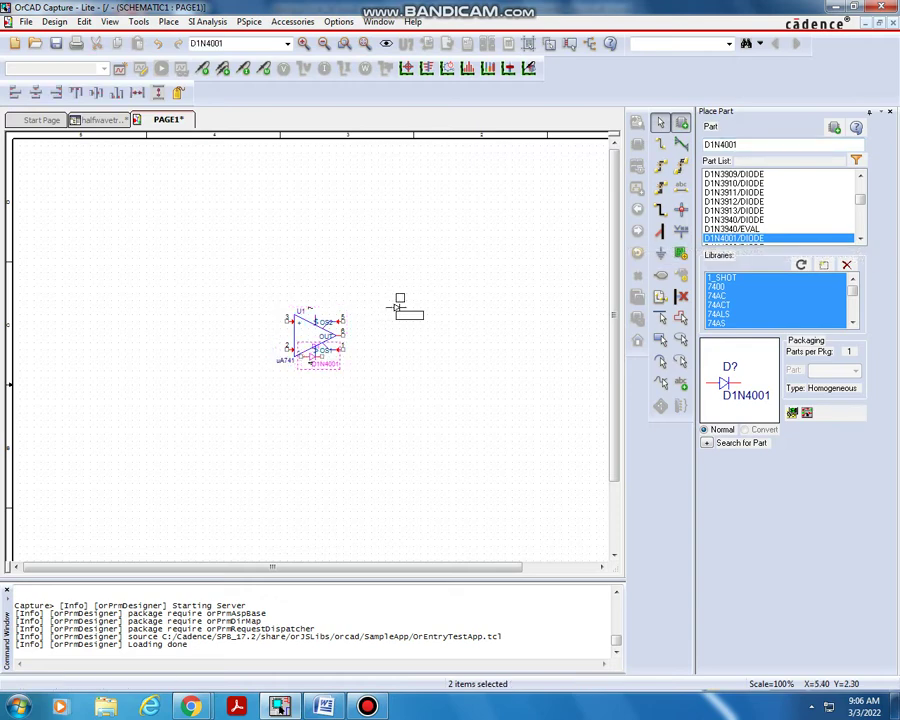
pyautogui.click(318, 356)
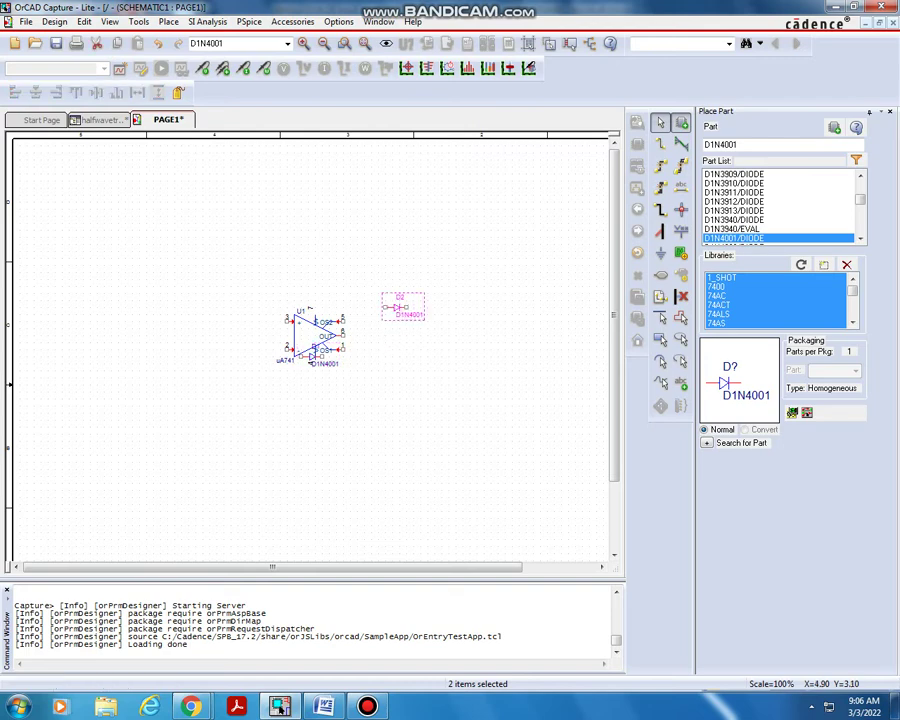
pyautogui.click(305, 360)
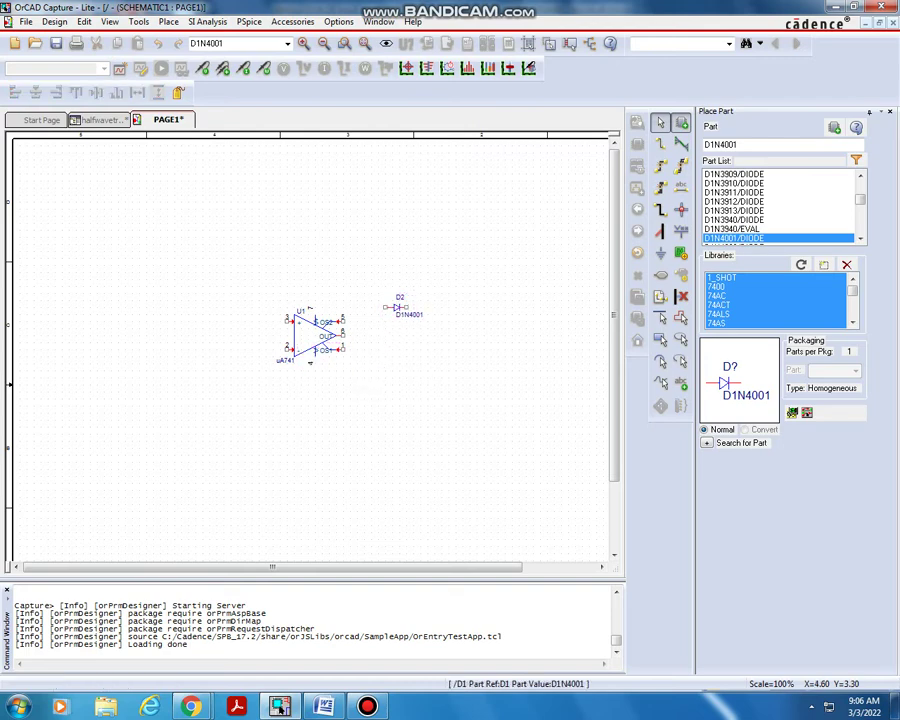
pyautogui.moveTo(305, 360); pyautogui.dragTo(390, 378)
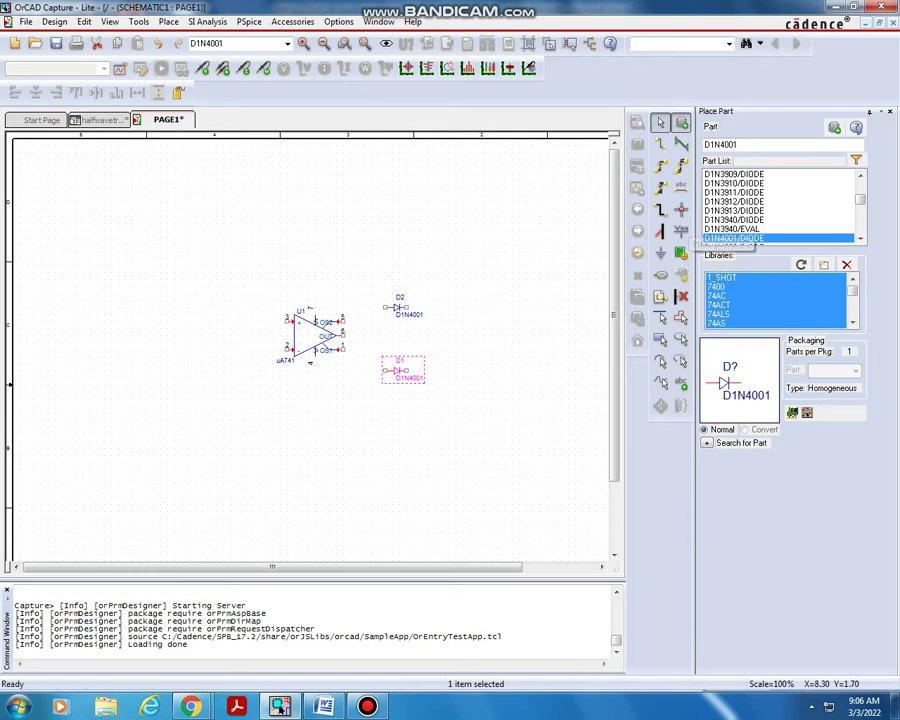
# Step: Place three R/ANALOG resistors: one above the op-amp, one below it and one beside its inverting input
pyautogui.doubleClick(728, 144)
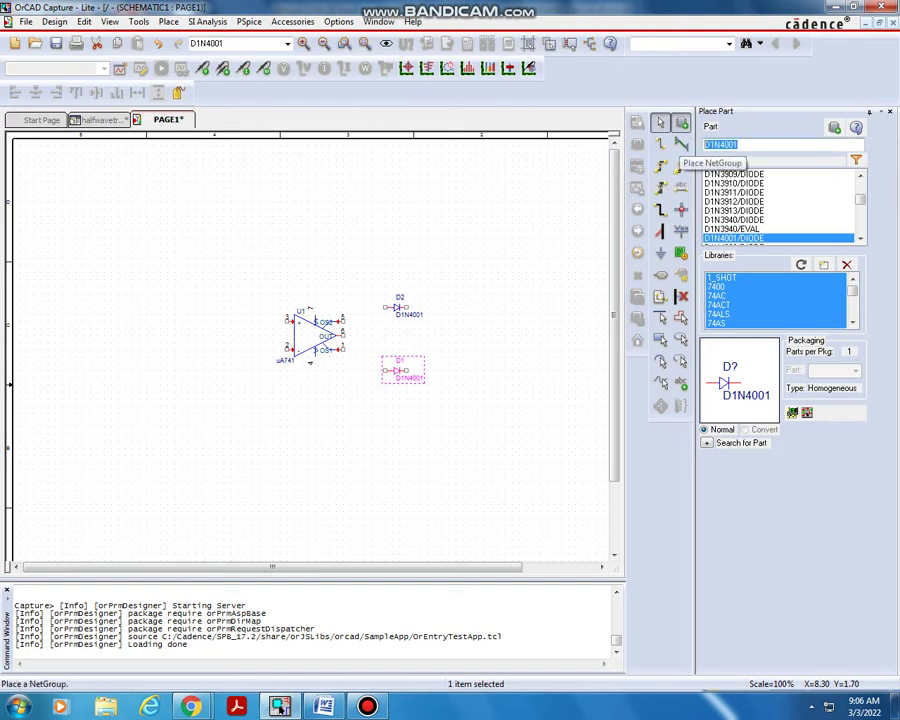
pyautogui.write('R')
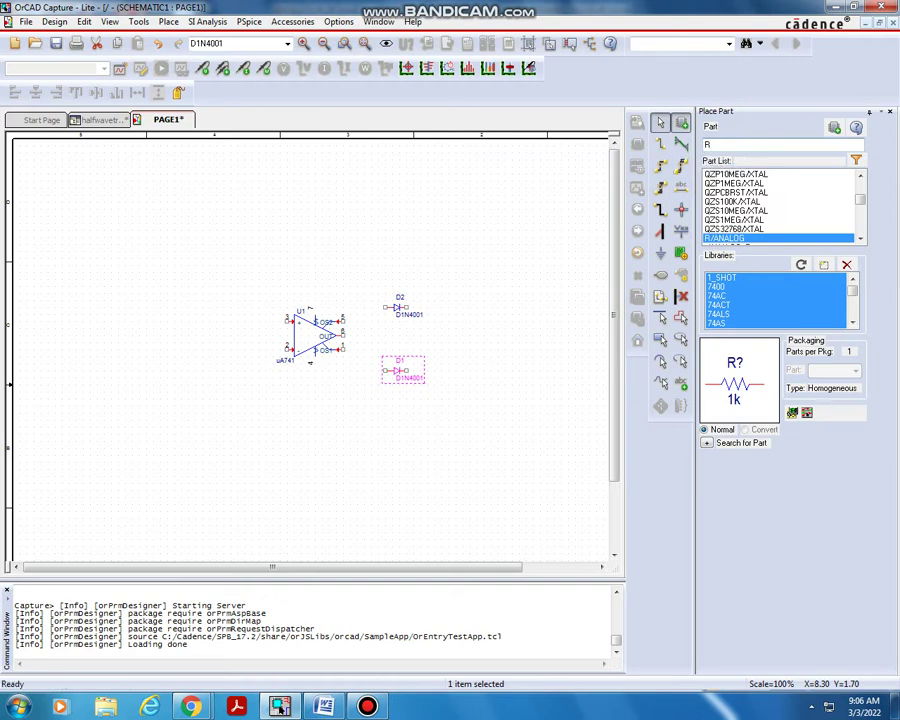
pyautogui.doubleClick(725, 238)
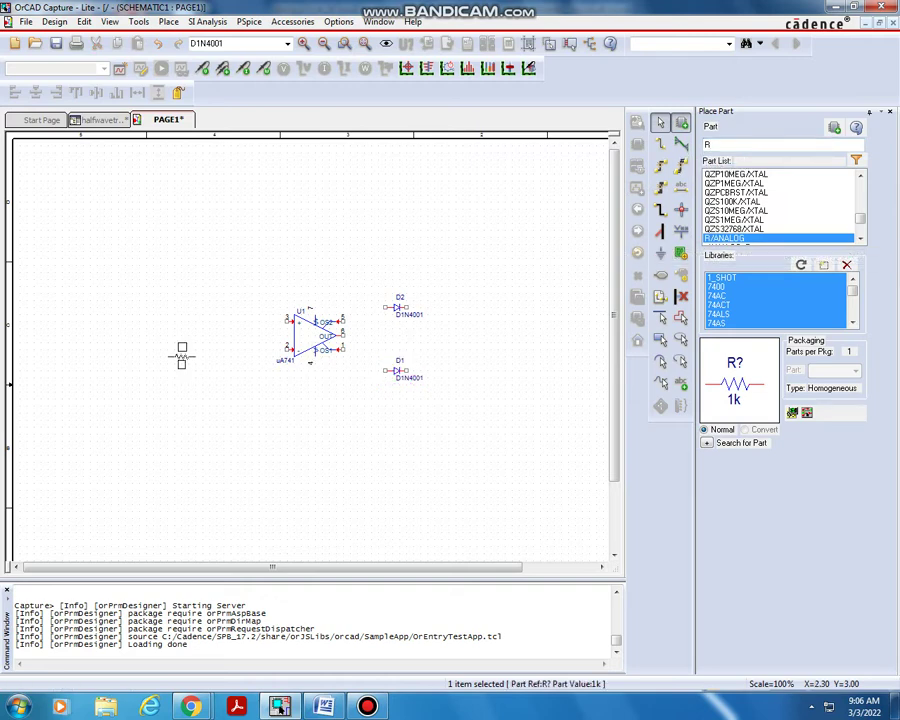
pyautogui.click(308, 252)
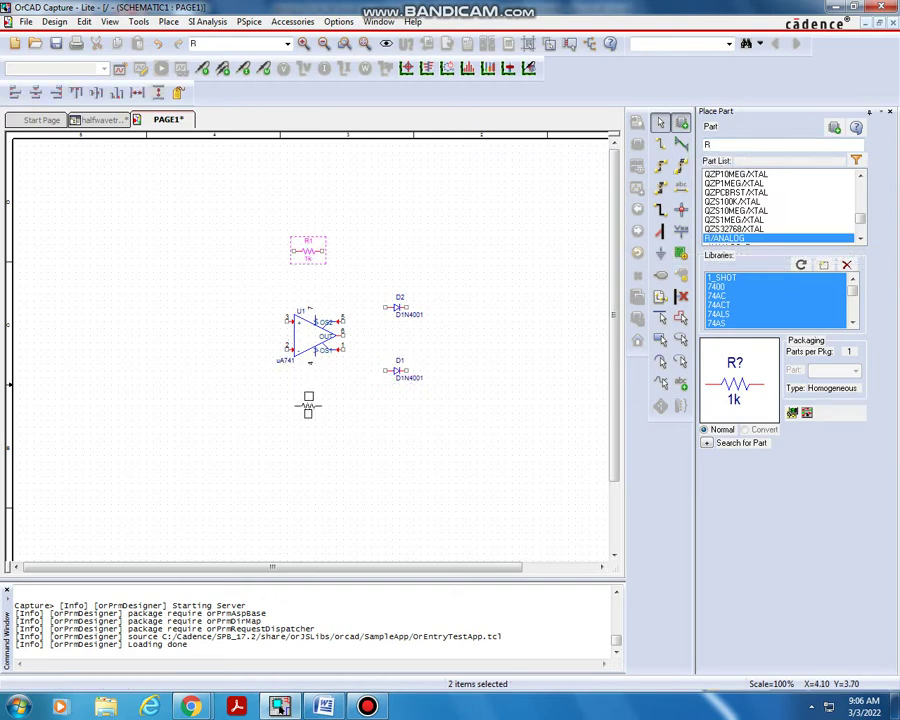
pyautogui.click(308, 421)
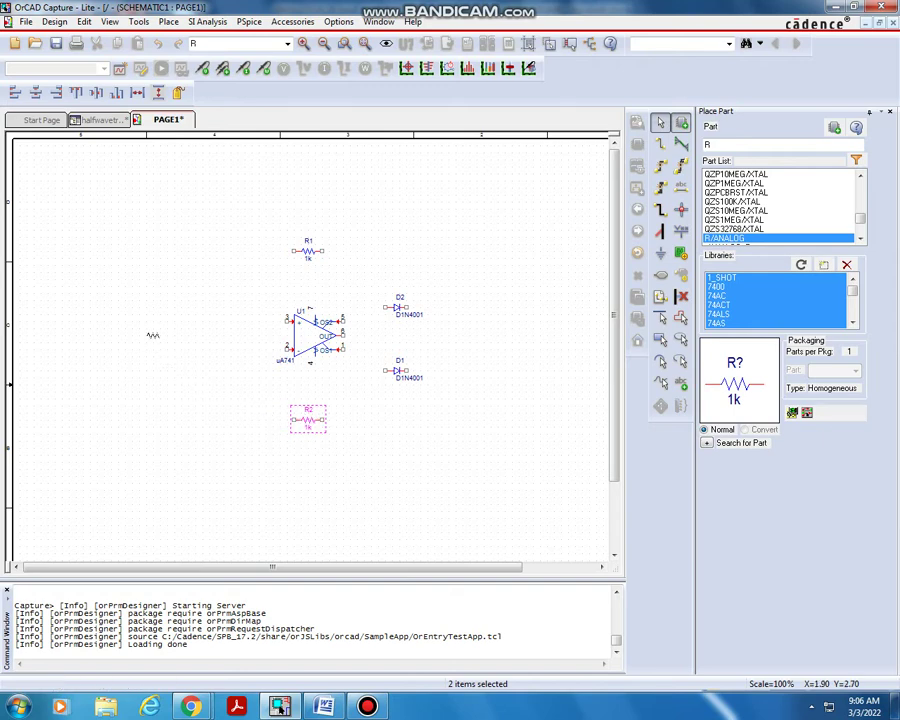
pyautogui.press('r')
pyautogui.click(238, 348)
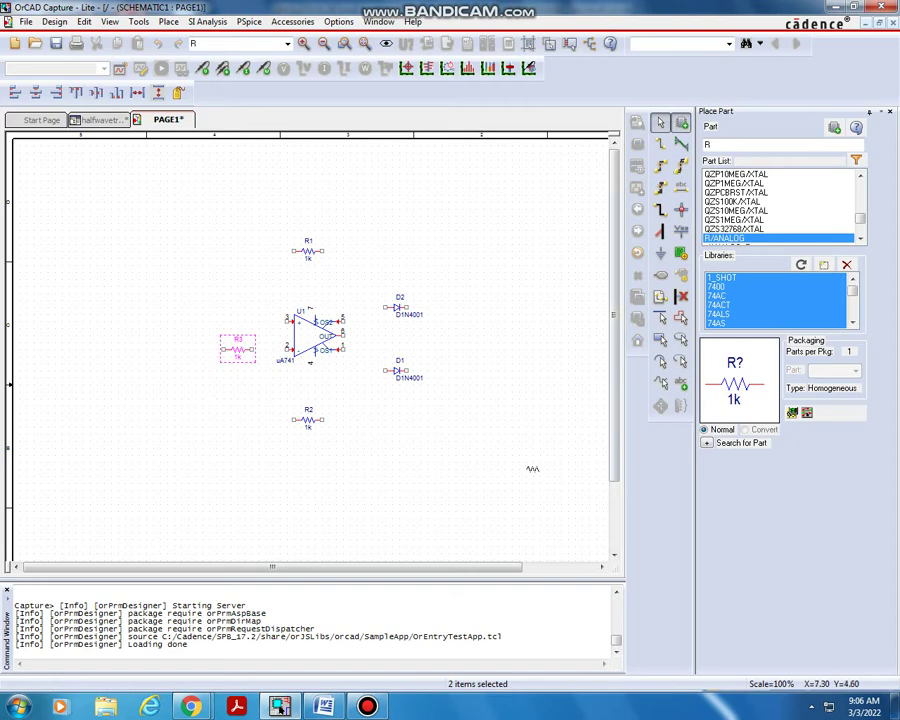
pyautogui.press('Escape')
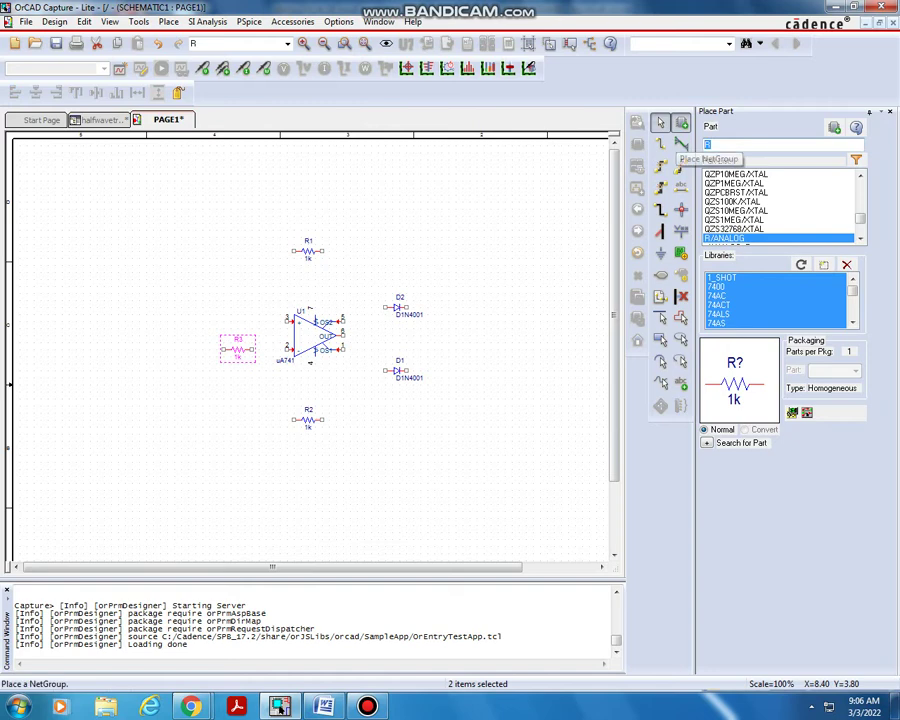
# Step: Place a VSIN source on the input side of the circuit, beyond resistor R3
pyautogui.write('vsin')
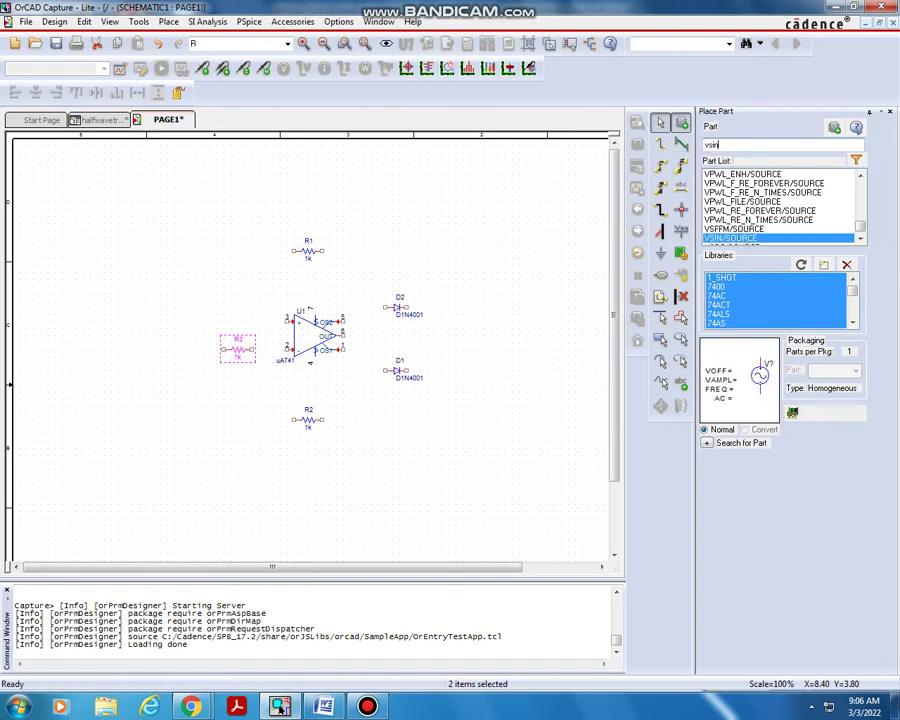
pyautogui.press('Return')
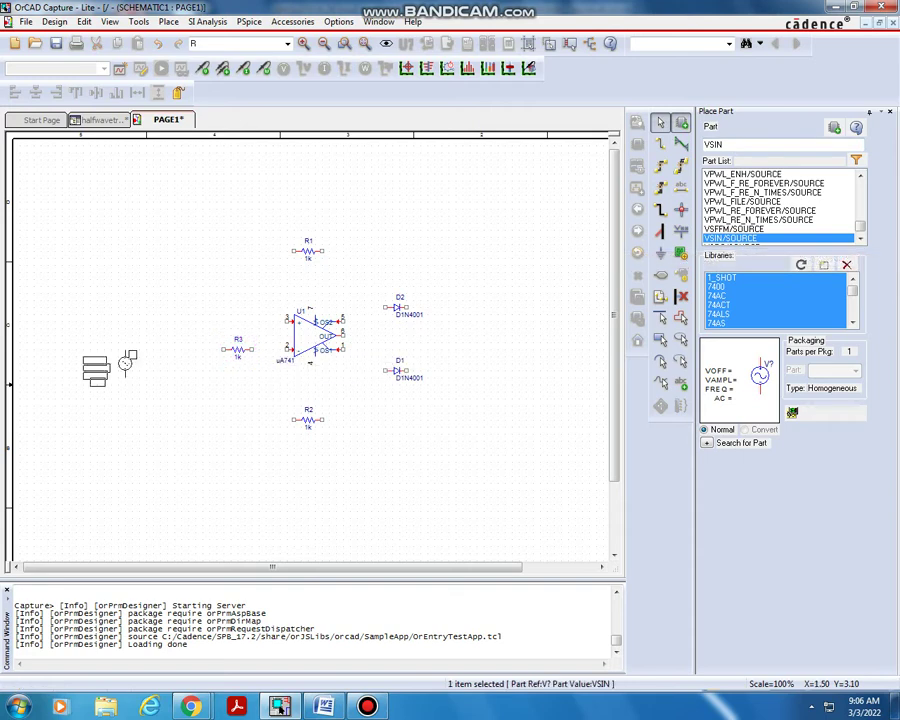
pyautogui.click(124, 362)
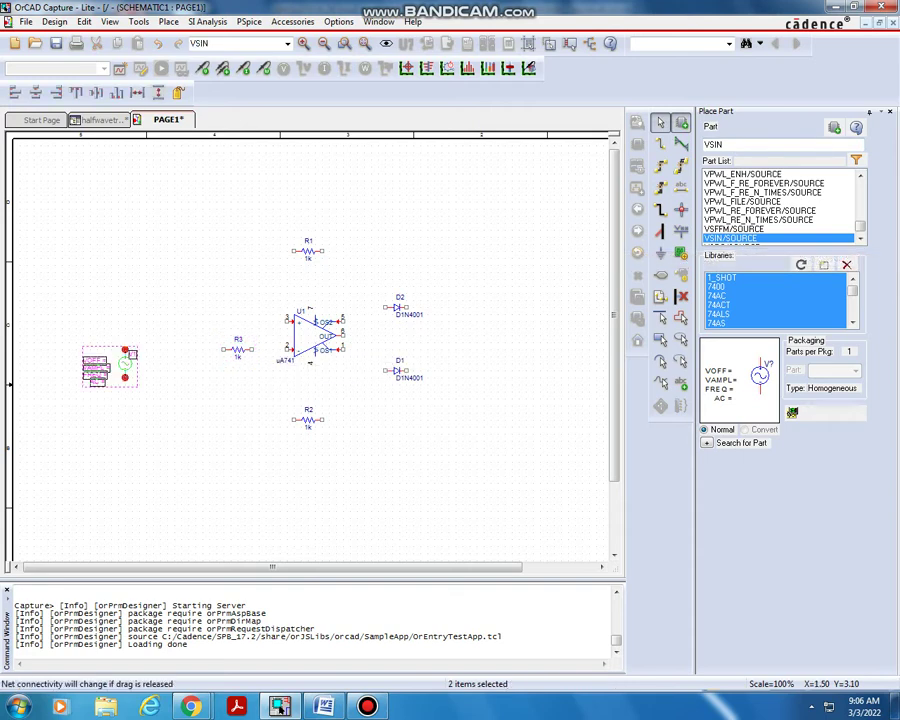
pyautogui.press('Escape')
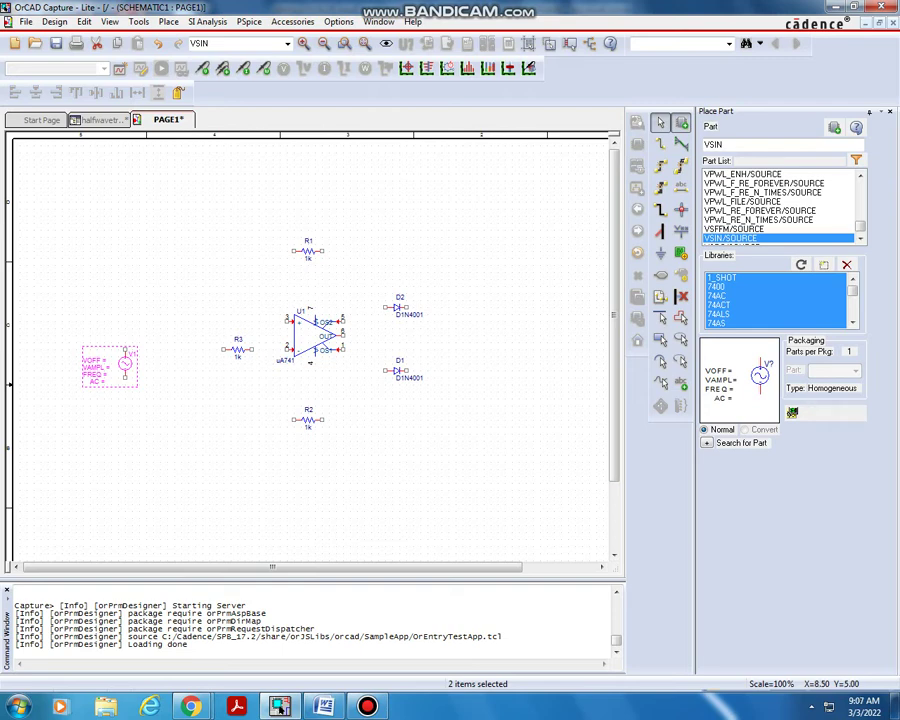
# Step: Place two 0/CAPSYM grounds, one below source V1 and one beside the op-amp's non-inverting input above R3
pyautogui.click(660, 253)
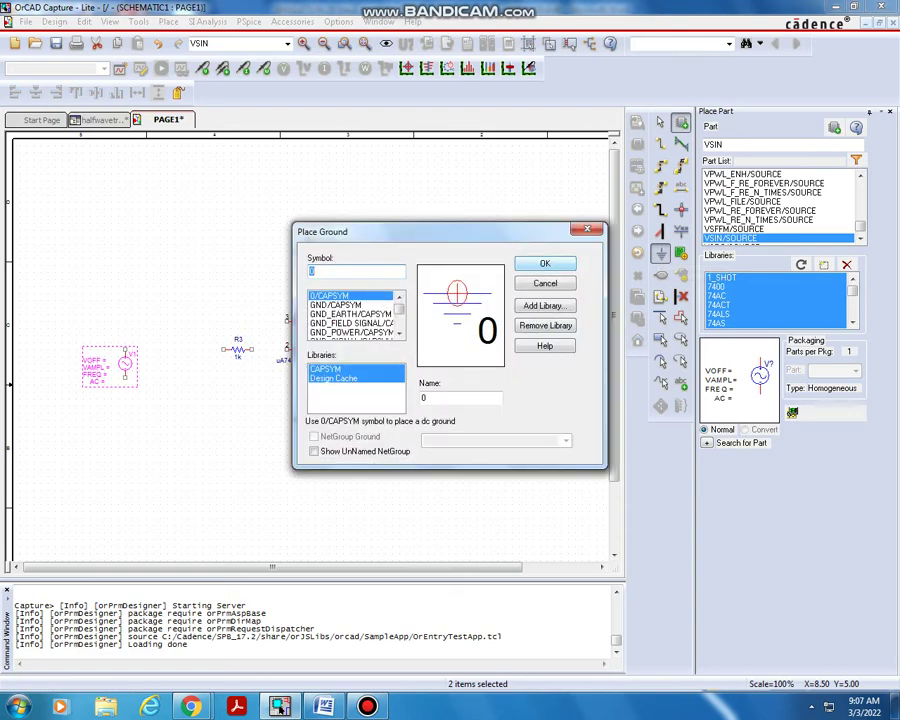
pyautogui.press('Return')
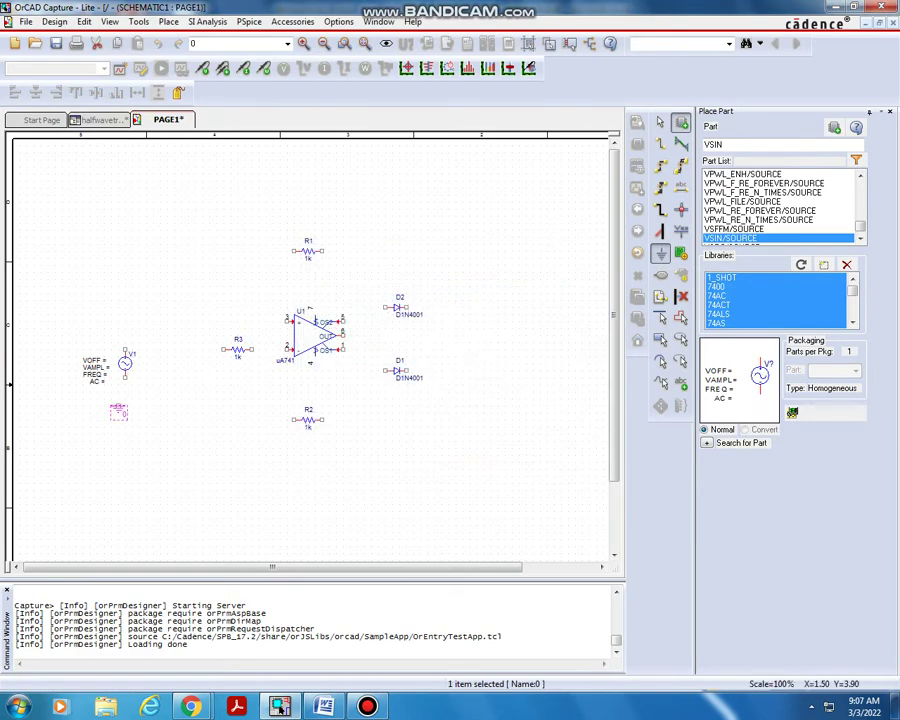
pyautogui.click(118, 412)
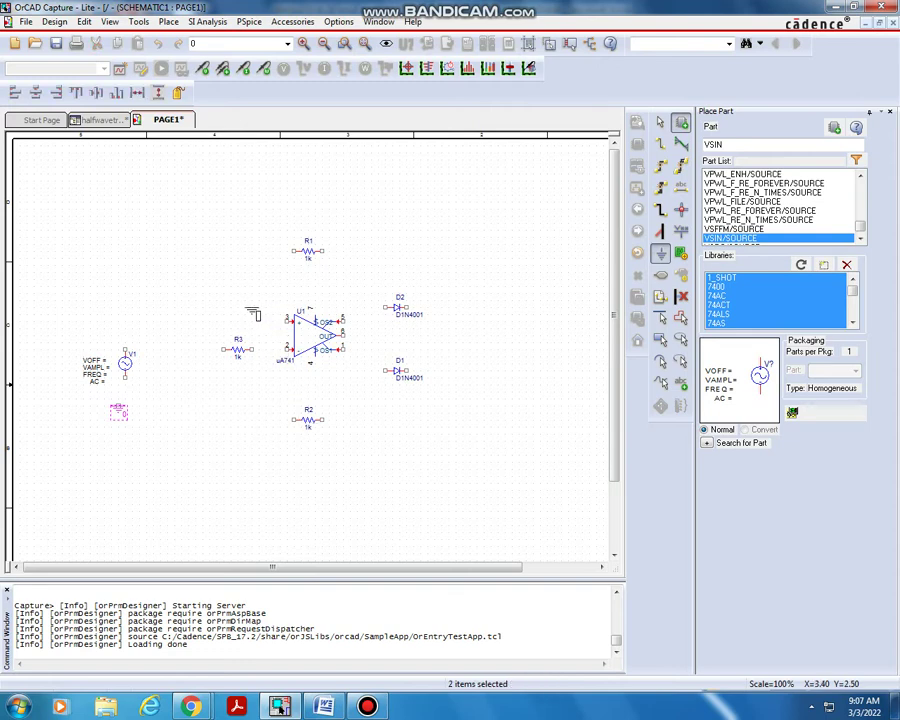
pyautogui.click(225, 312)
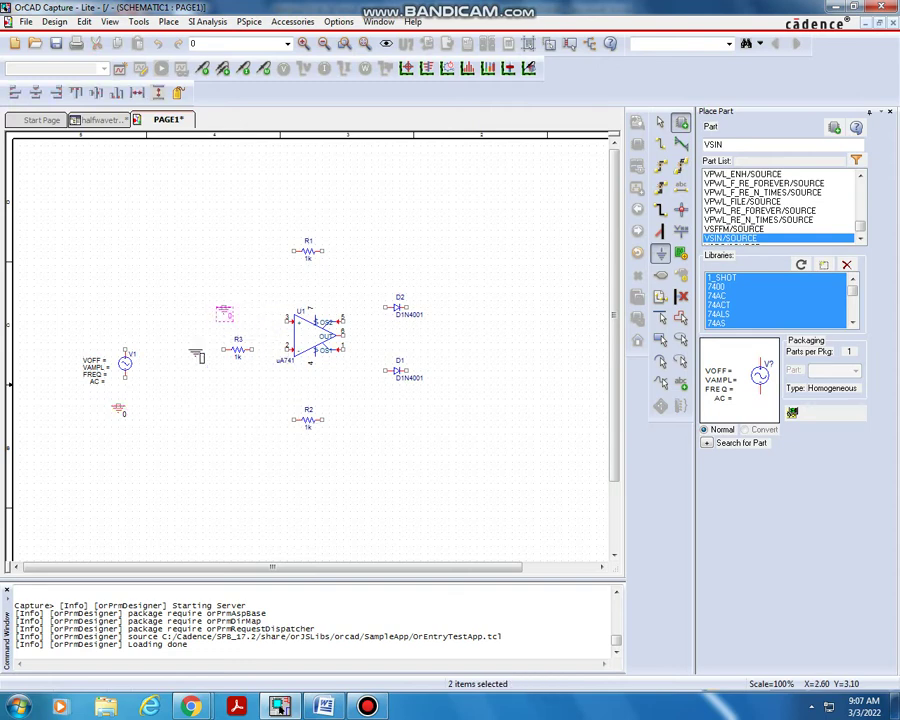
pyautogui.press('Escape')
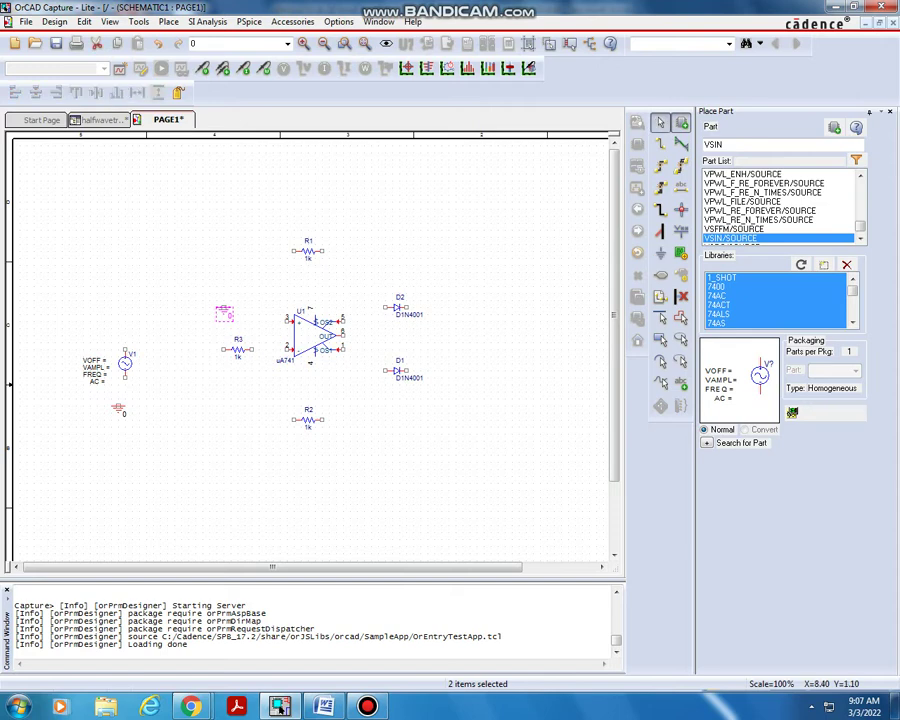
# Step: Wire the op-amp's inverting input to R3 and R3's other end to the positive terminal of source V1
pyautogui.click(660, 144)
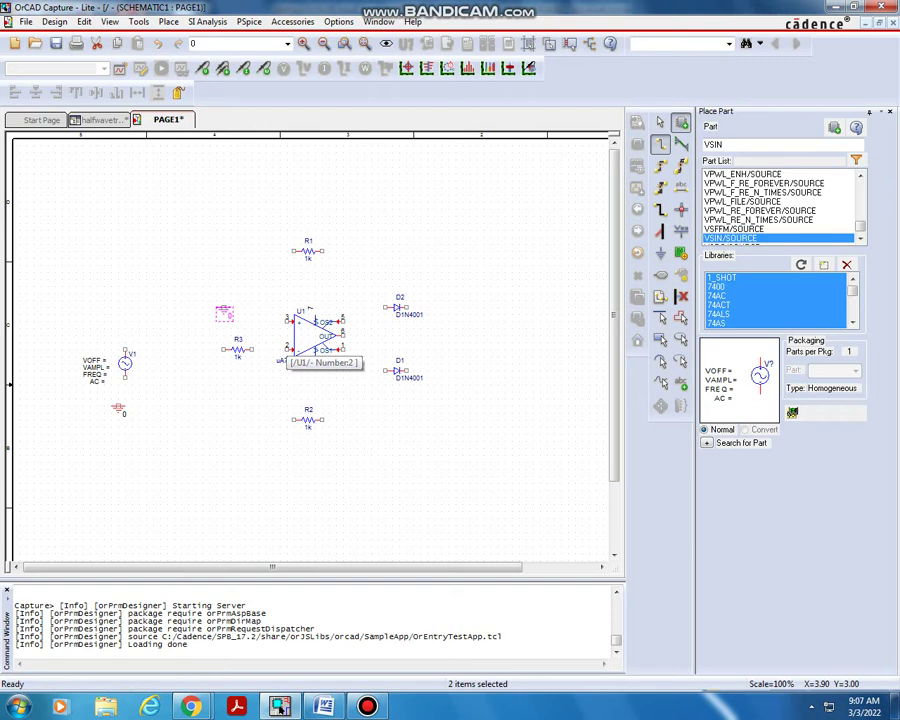
pyautogui.click(286, 349)
pyautogui.click(251, 349)
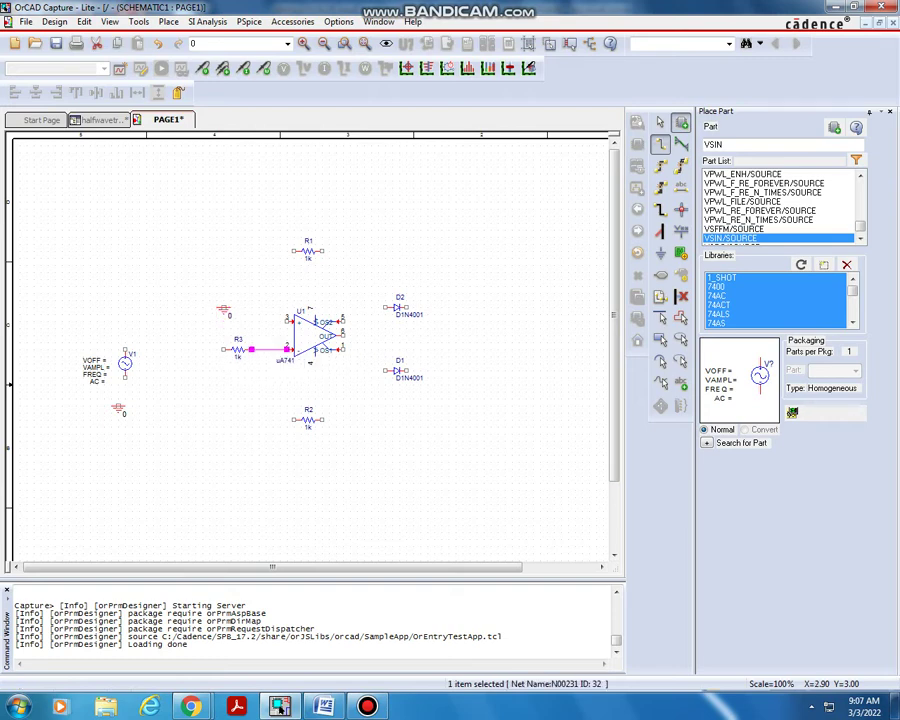
pyautogui.click(223, 349)
pyautogui.click(125, 349)
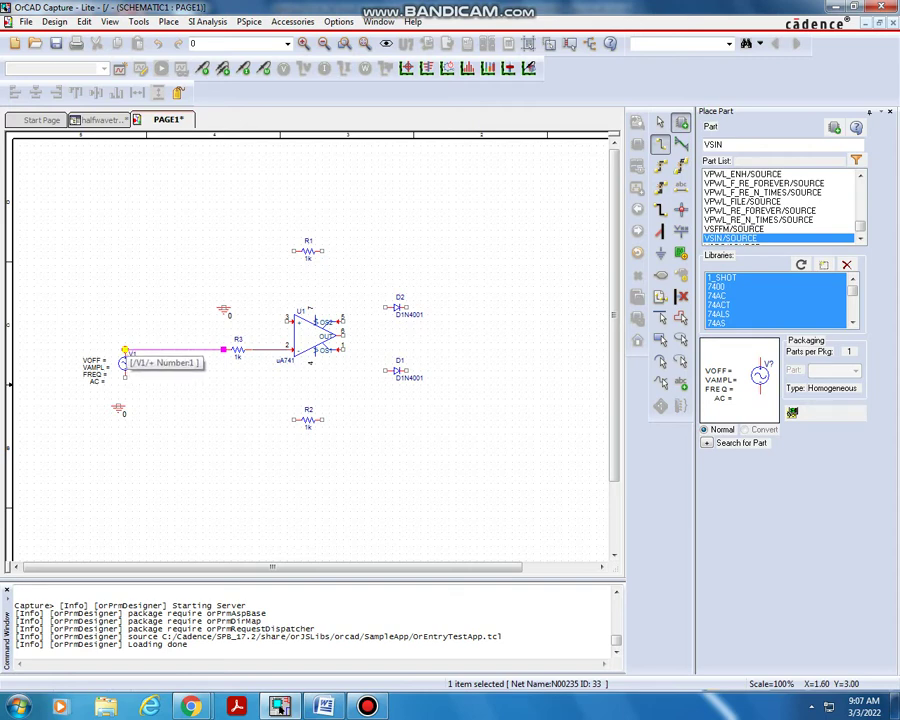
pyautogui.rightClick(125, 351)
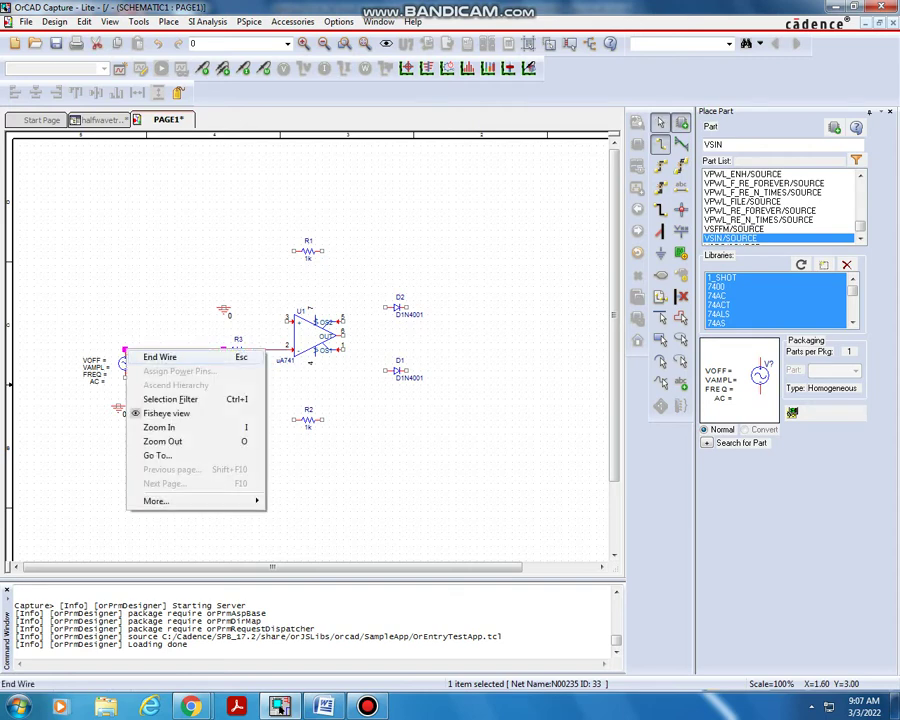
pyautogui.press('Escape')
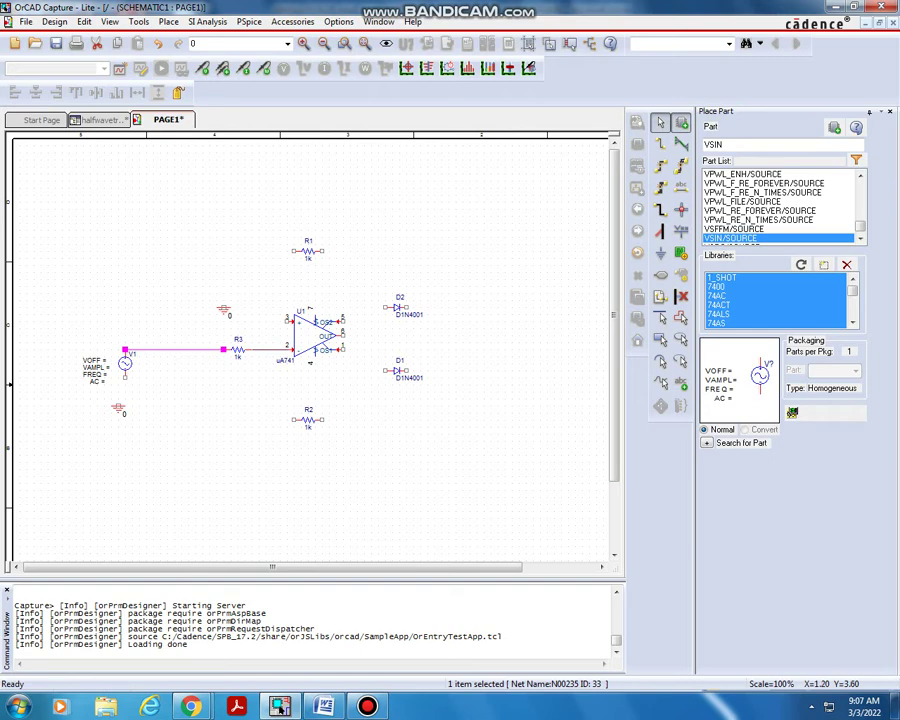
pyautogui.press('Escape')
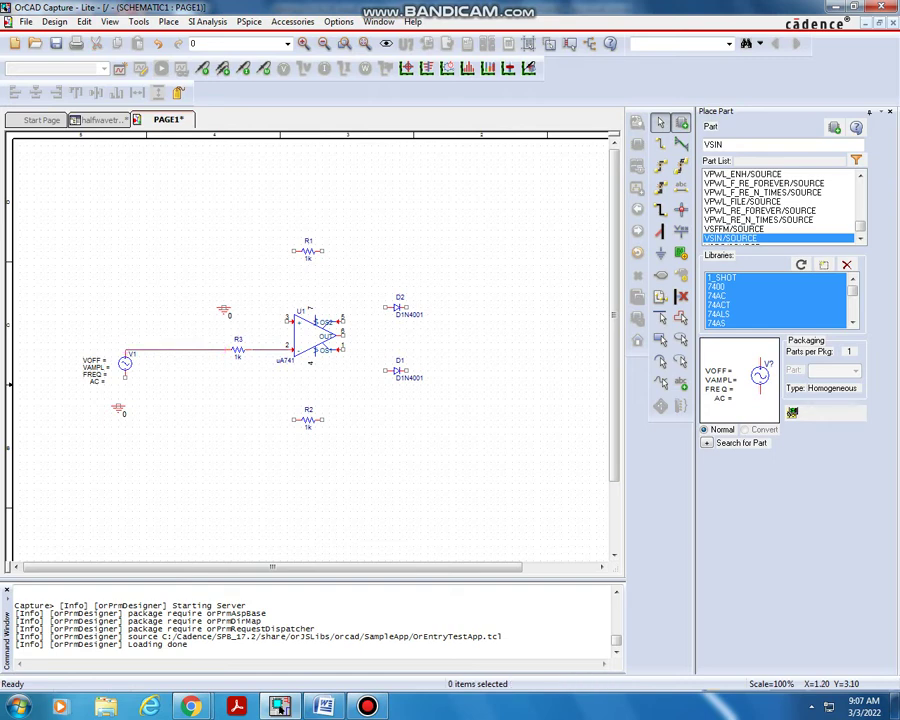
# Step: Wire the negative terminal of source V1 to the ground symbol below it
pyautogui.press('w')
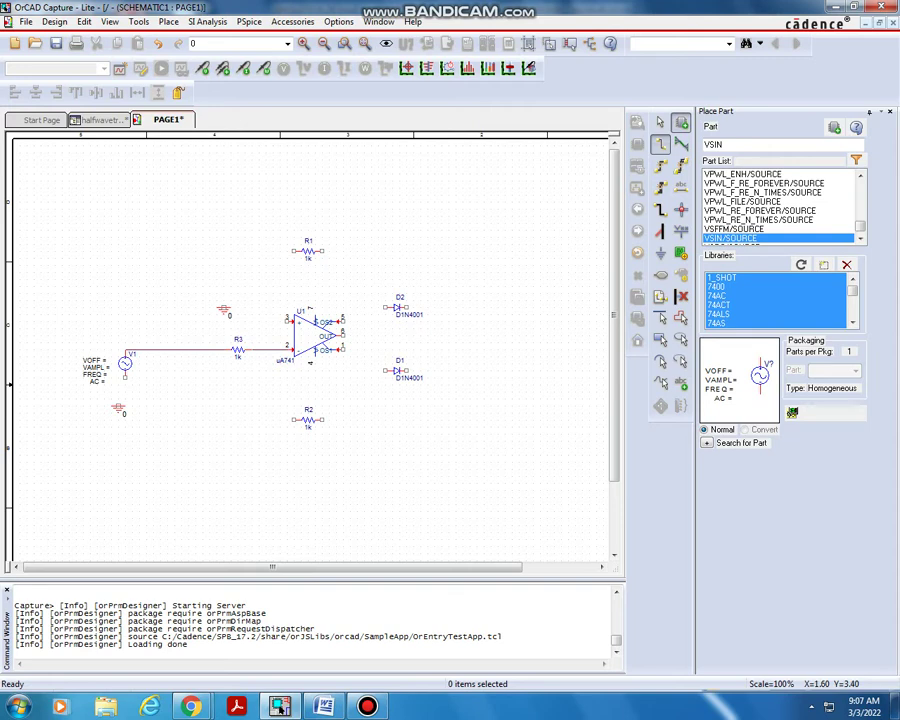
pyautogui.click(125, 378)
pyautogui.click(118, 406)
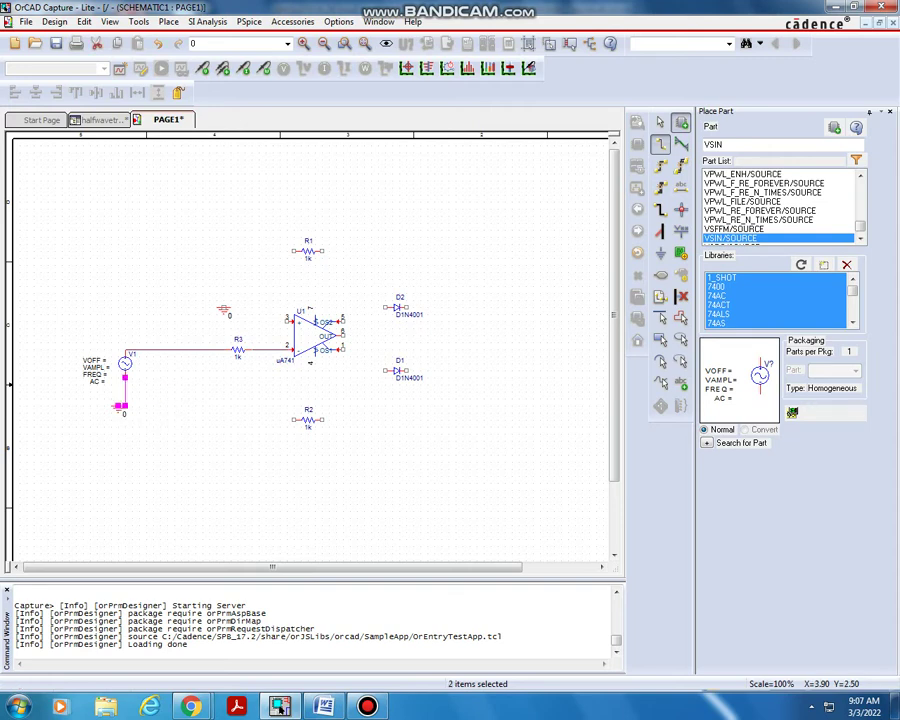
# Step: Wire the op-amp's non-inverting input up and around to the ground symbol above R3
pyautogui.click(288, 320)
pyautogui.click(252, 280)
pyautogui.rightClick(258, 283)
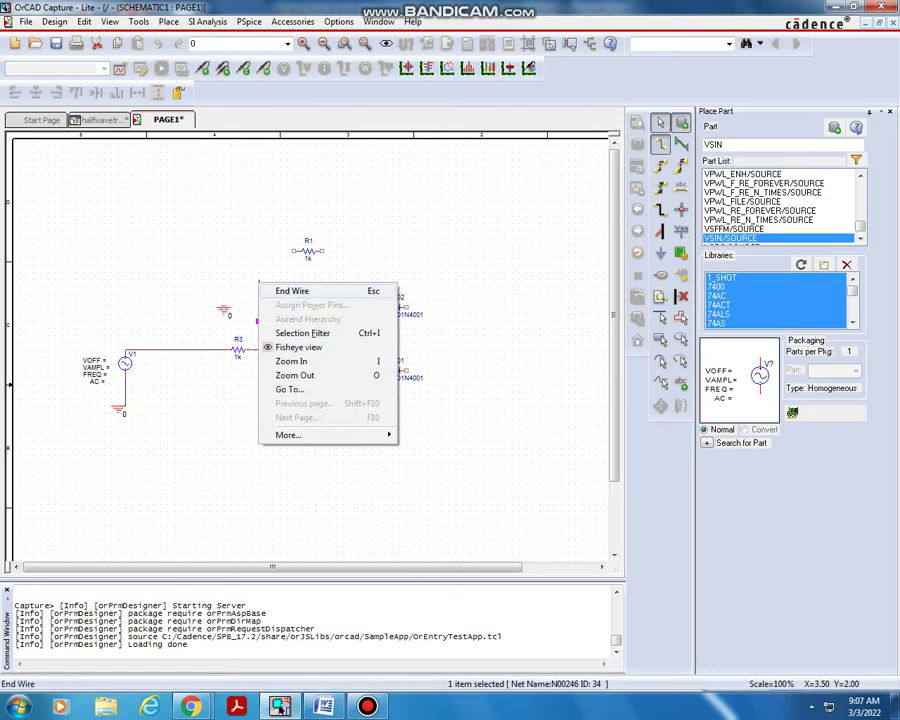
pyautogui.click(292, 291)
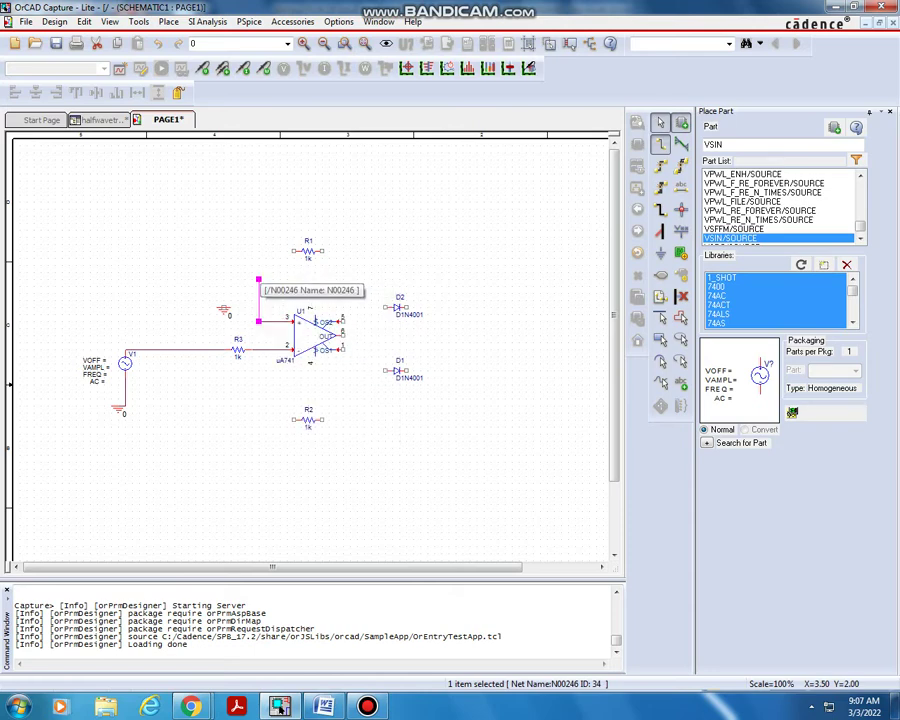
pyautogui.click(259, 279)
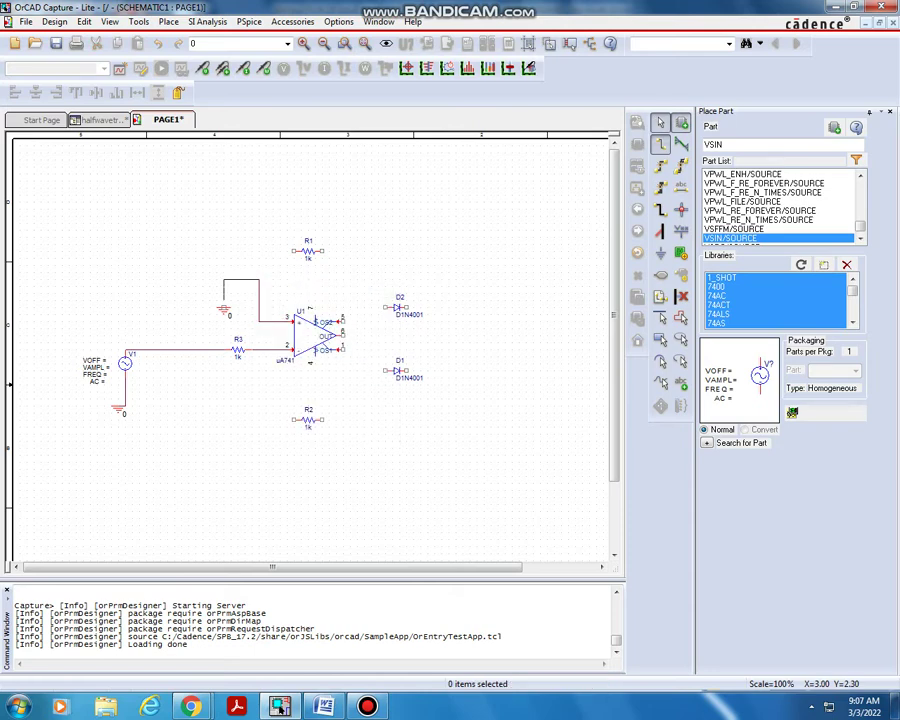
pyautogui.click(224, 308)
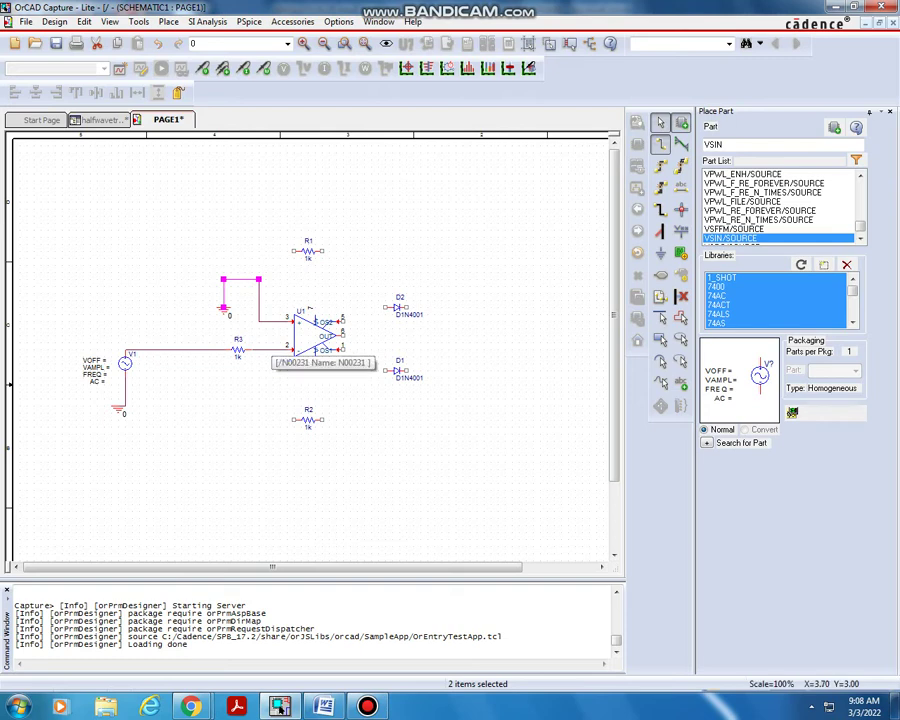
# Step: Wire the inverting-input node up to R1 and extend a wire from R1's other end to above diode D2
pyautogui.click(273, 349)
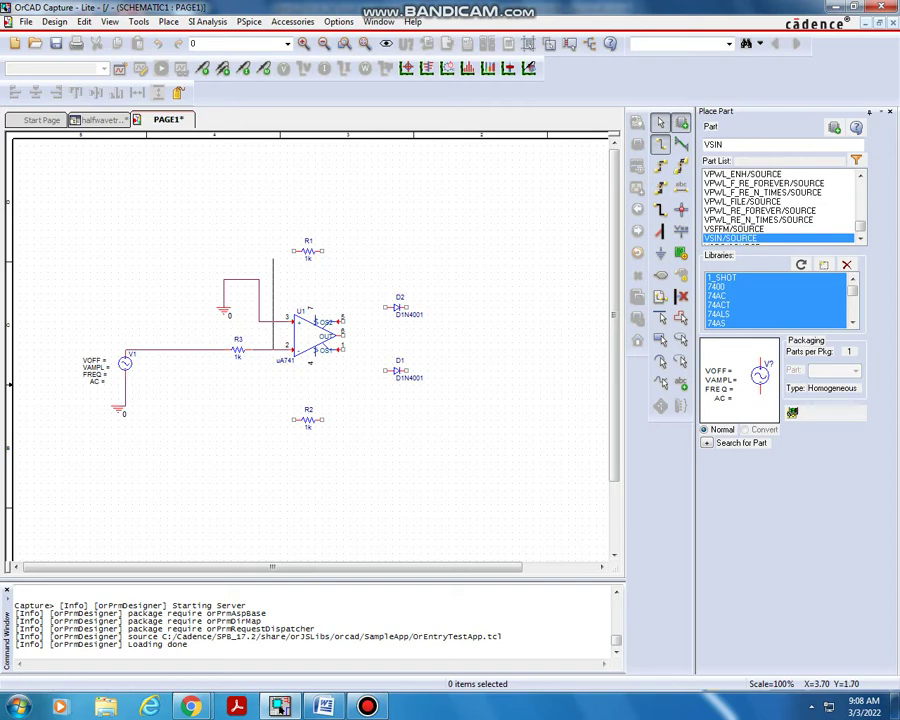
pyautogui.click(293, 251)
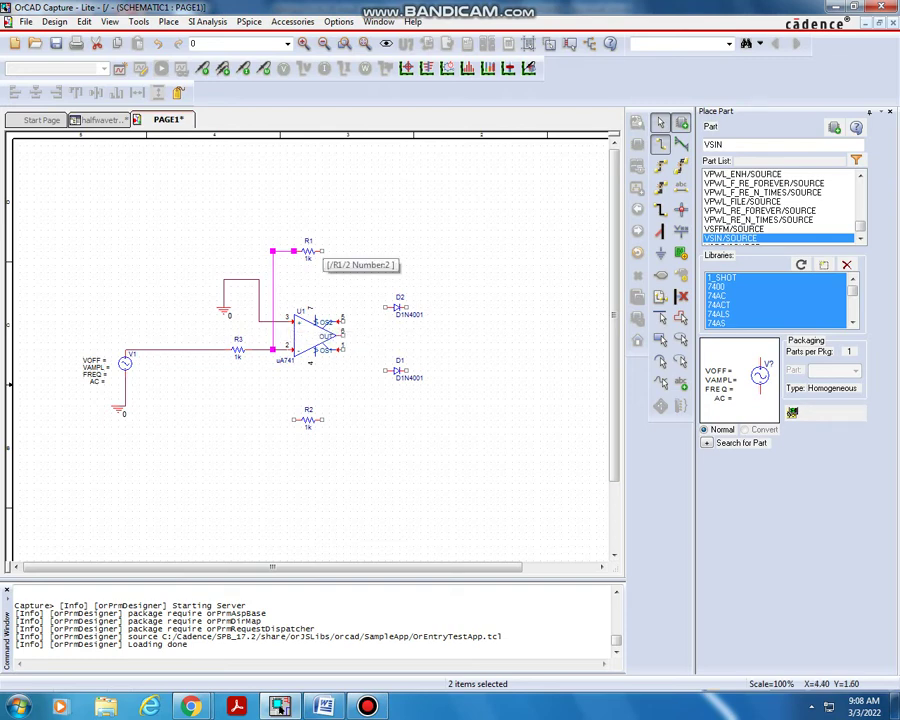
pyautogui.click(322, 252)
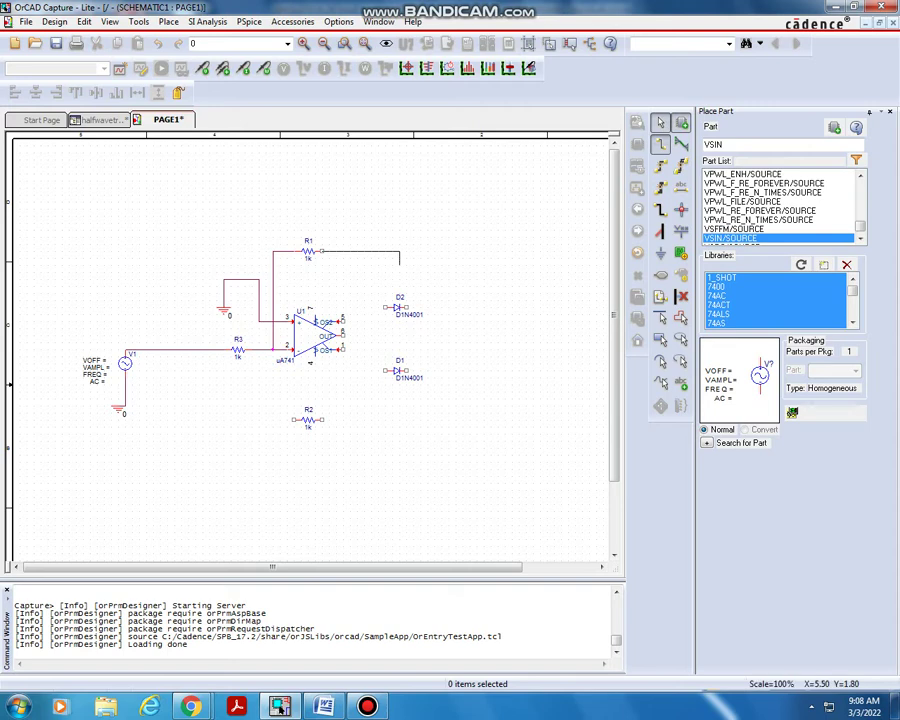
pyautogui.click(399, 252)
pyautogui.rightClick(400, 252)
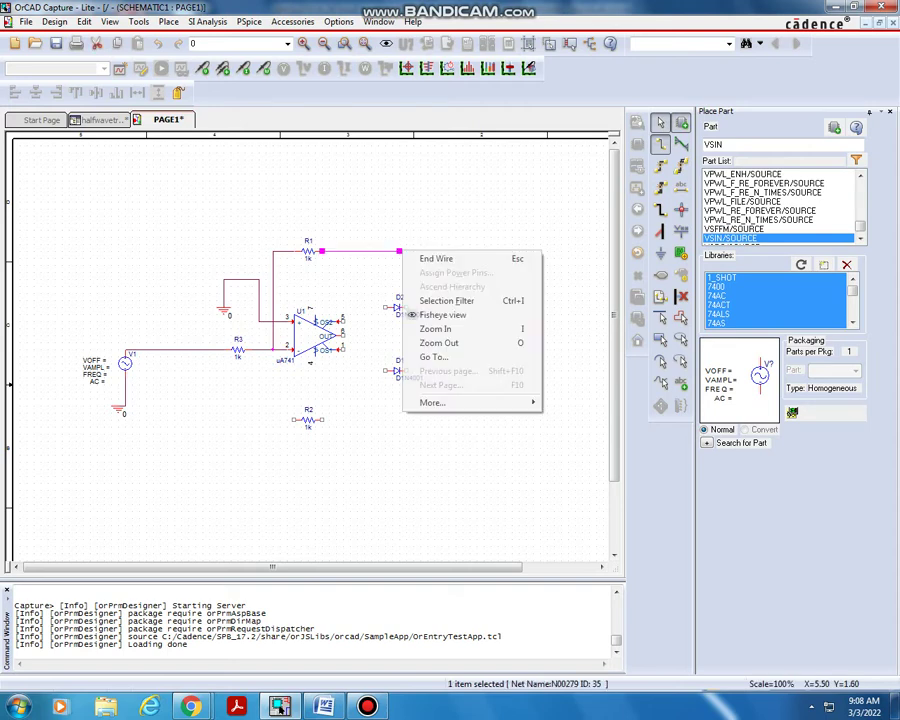
pyautogui.click(432, 259)
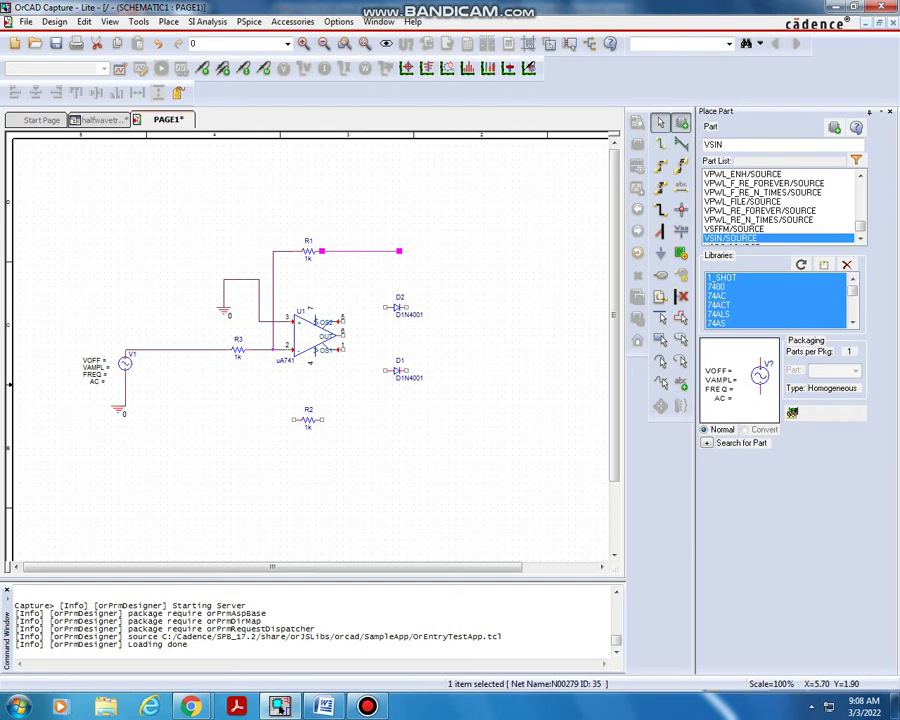
# Step: Rotate diodes D2 and D1 by 90 degrees so both stand vertically in line
pyautogui.click(386, 308)
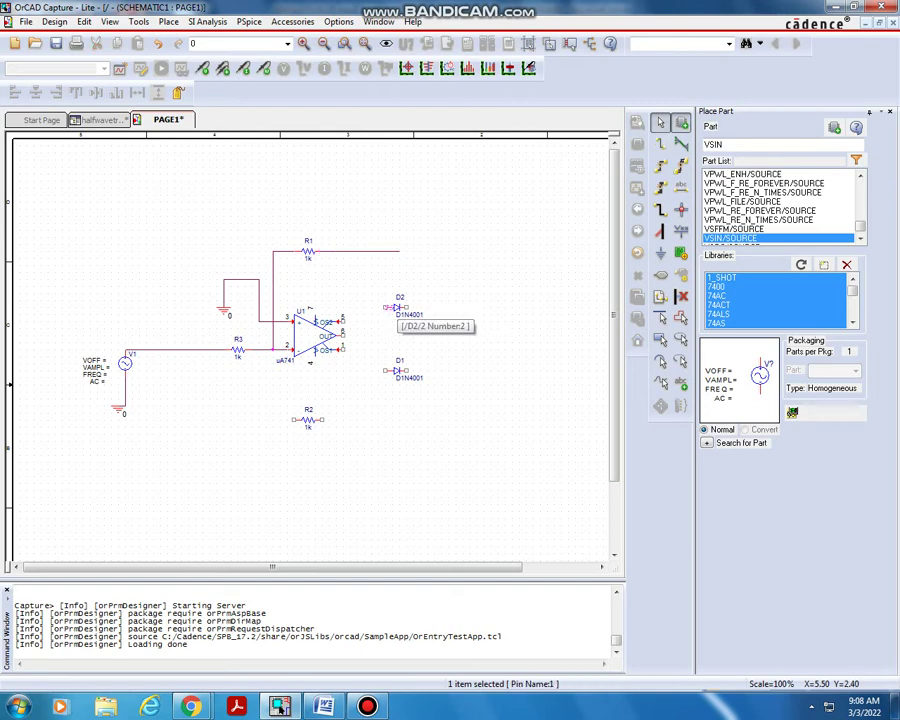
pyautogui.click(400, 310)
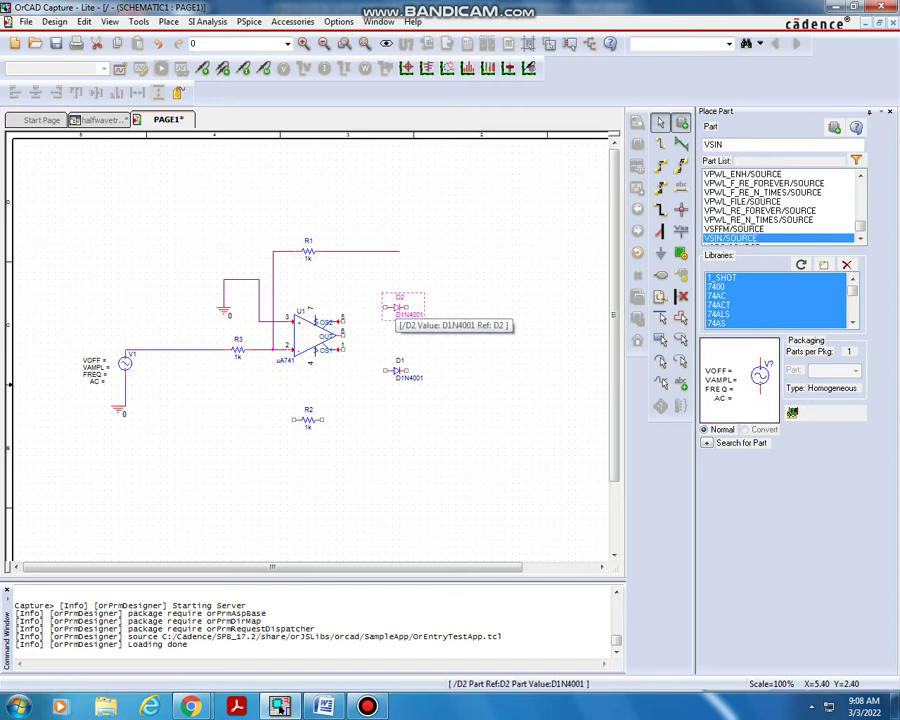
pyautogui.press('r')
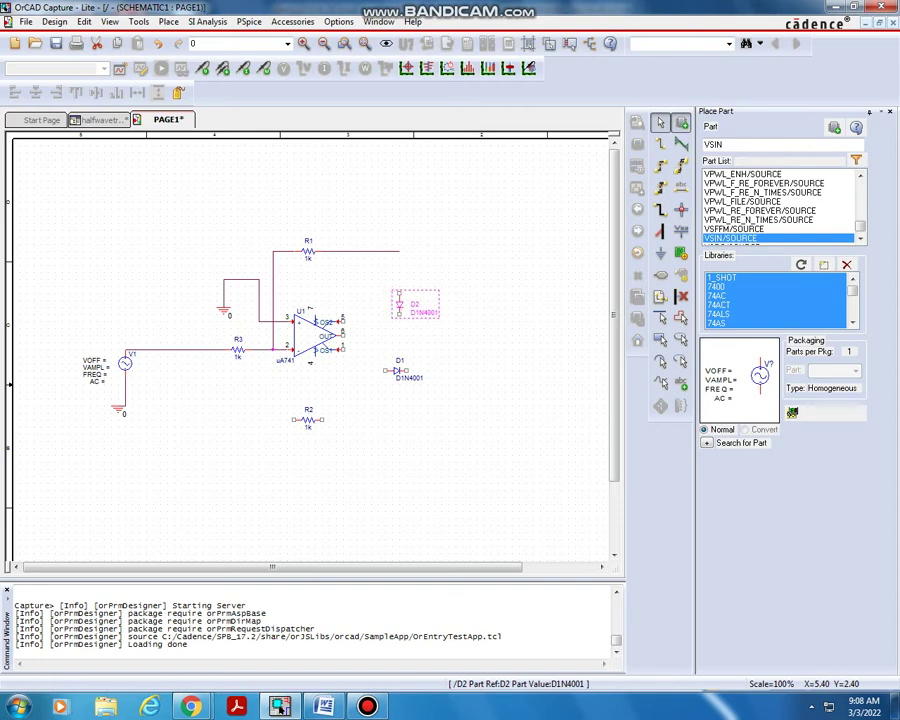
pyautogui.click(395, 371)
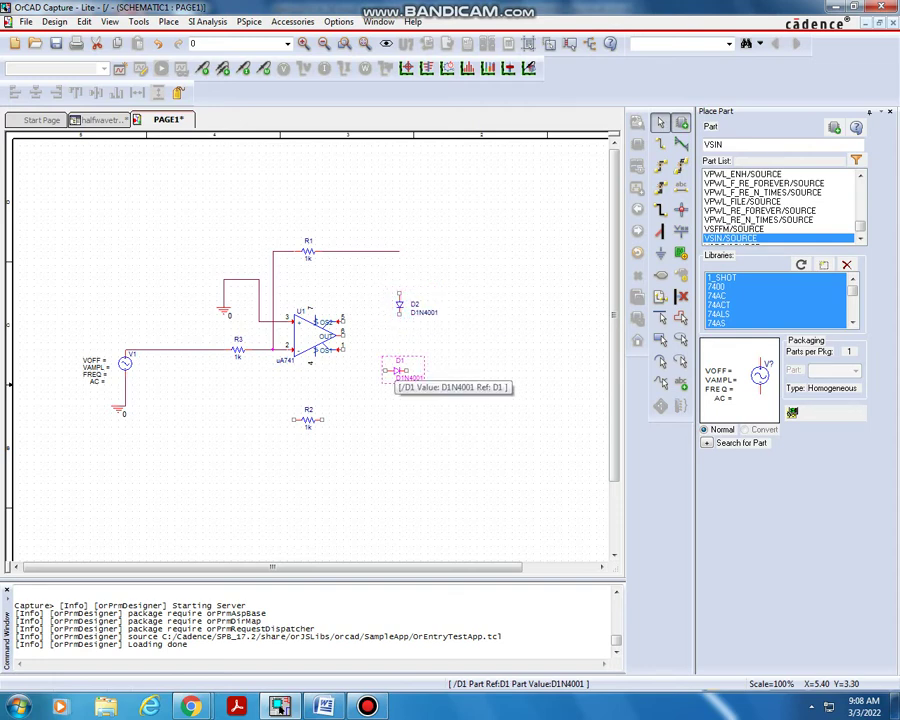
pyautogui.press('r')
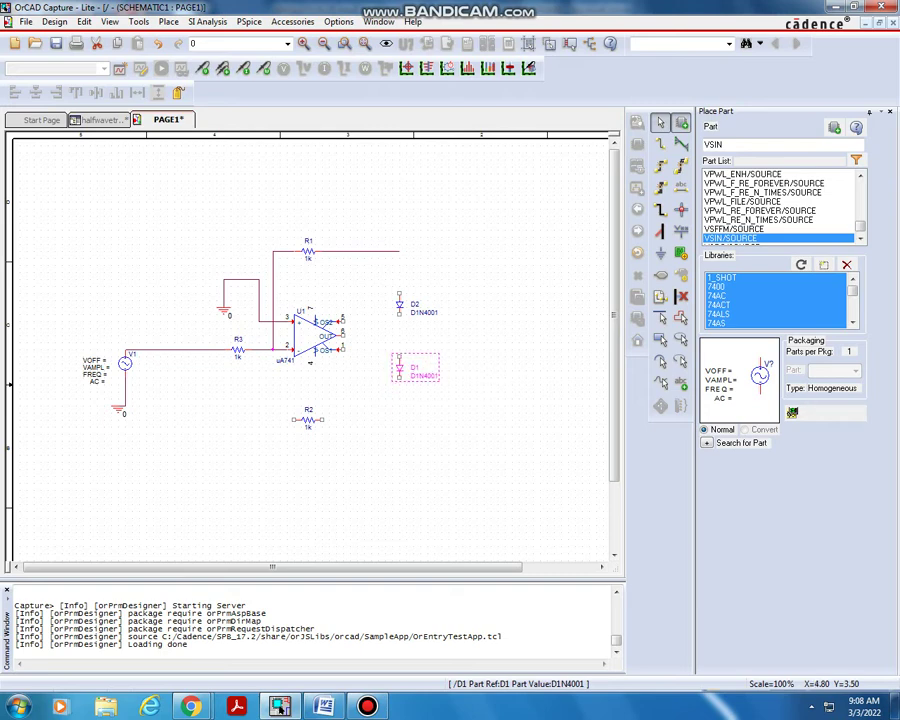
# Step: Wire the open end of R1's wire down to D2 and connect D2's lower pin to D1's upper pin
pyautogui.press('w')
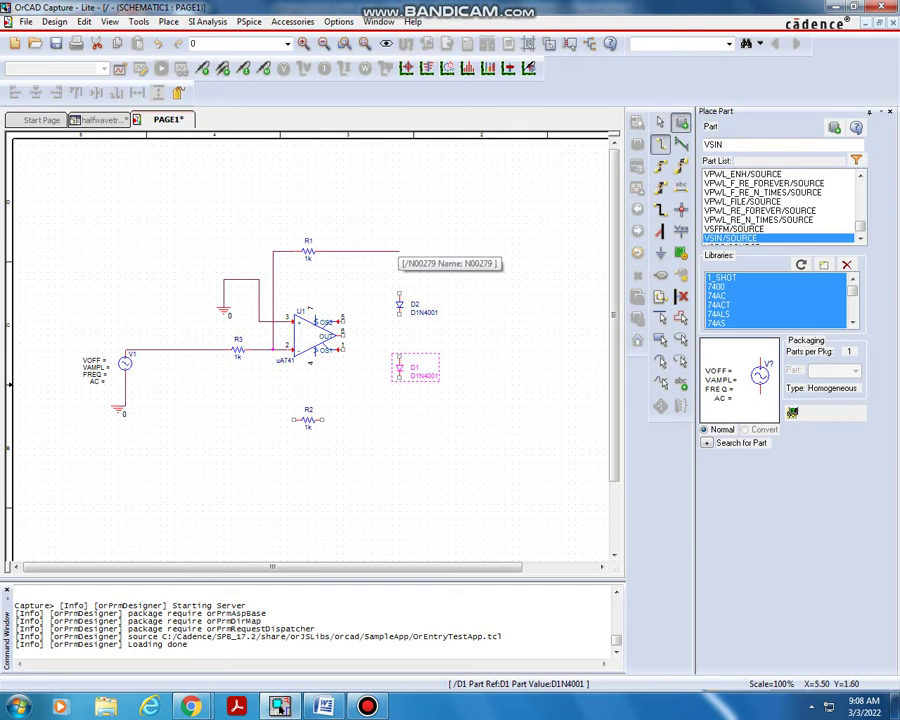
pyautogui.click(398, 251)
pyautogui.doubleClick(399, 293)
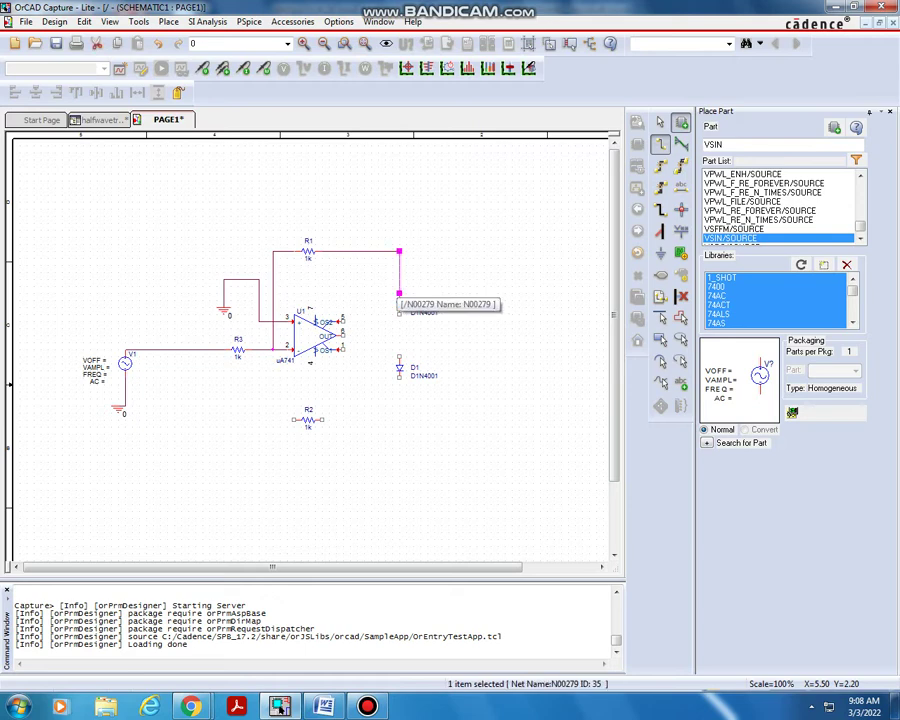
pyautogui.click(399, 313)
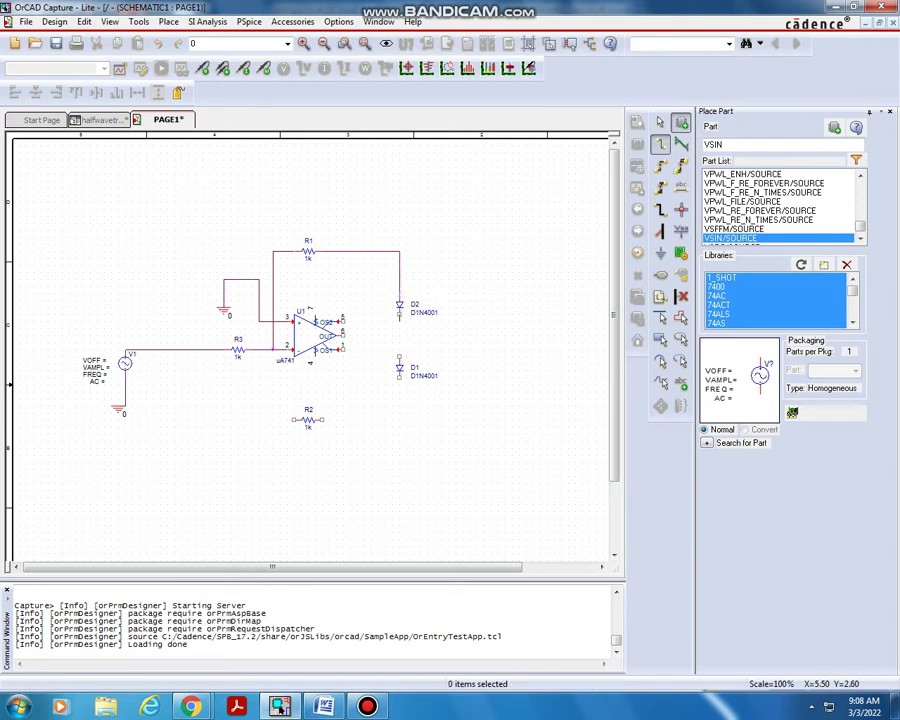
pyautogui.doubleClick(399, 356)
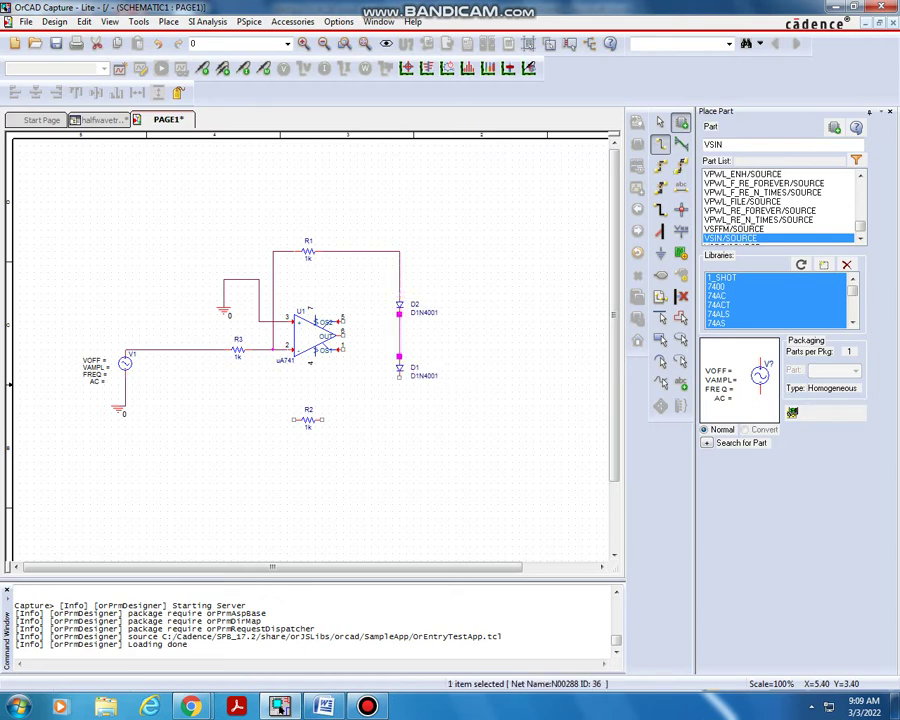
# Step: Wire D1's lower pin down and across to the nearer end of R2
pyautogui.click(399, 380)
pyautogui.click(399, 411)
pyautogui.doubleClick(322, 411)
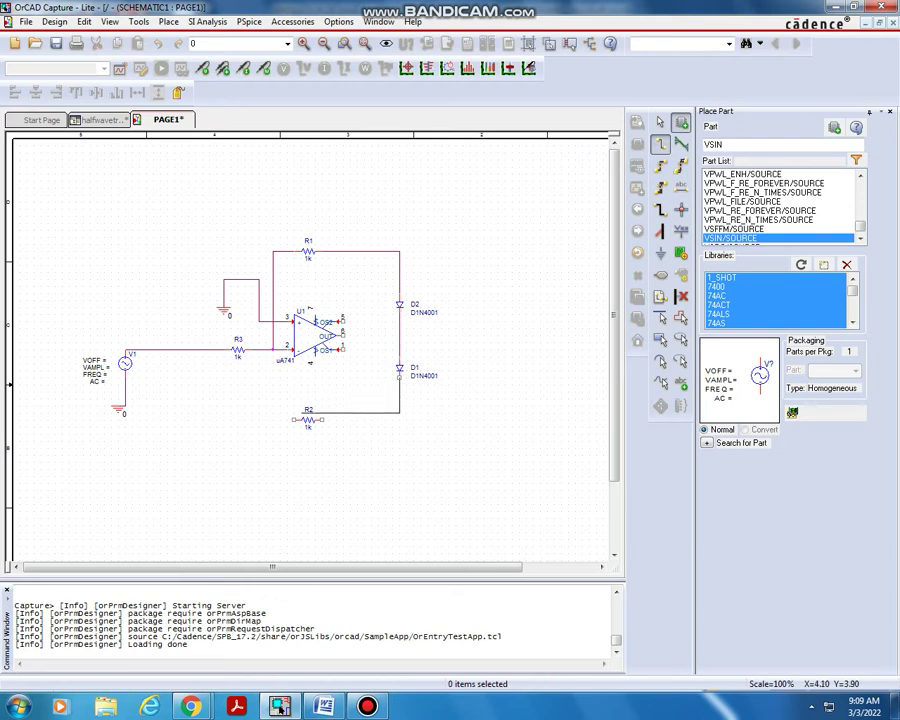
pyautogui.click(322, 420)
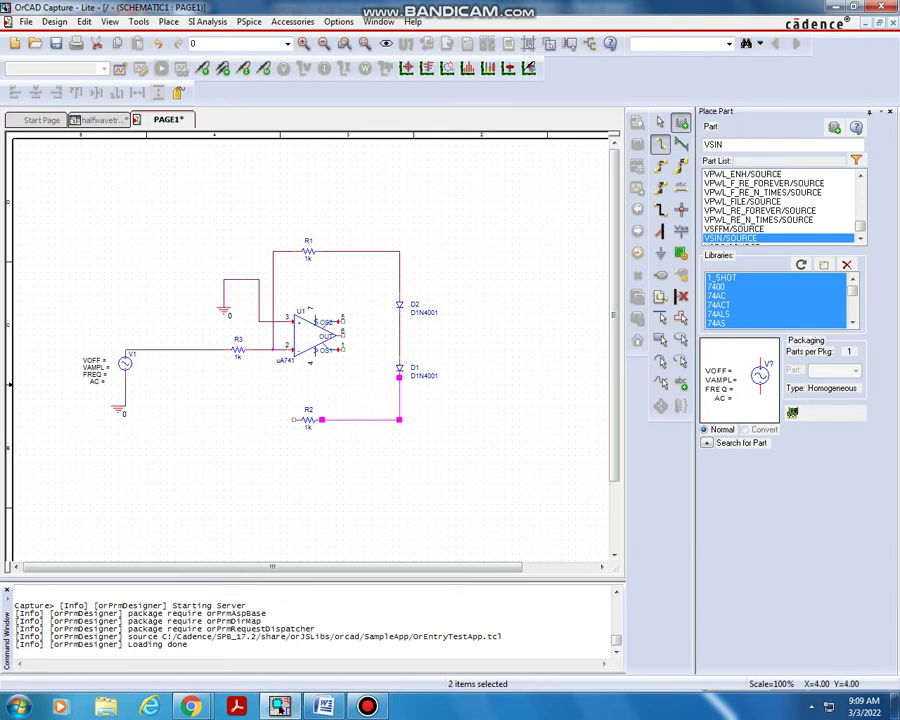
# Step: Wire R2's free end to the inverting-input node and the op-amp output to the junction between D2 and D1
pyautogui.click(294, 419)
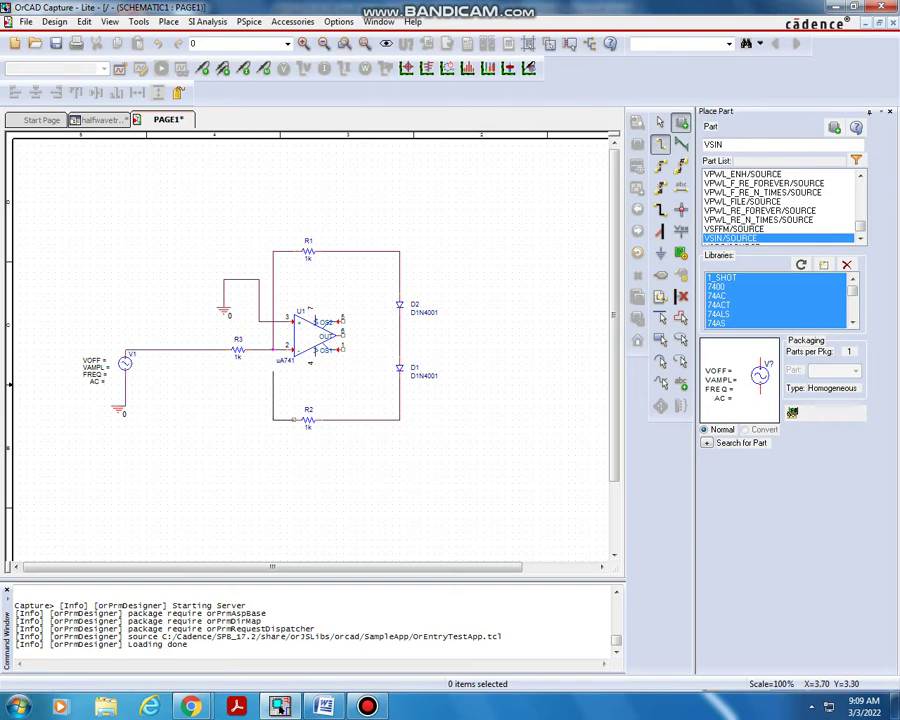
pyautogui.click(272, 349)
pyautogui.click(272, 349)
pyautogui.click(343, 335)
pyautogui.click(399, 335)
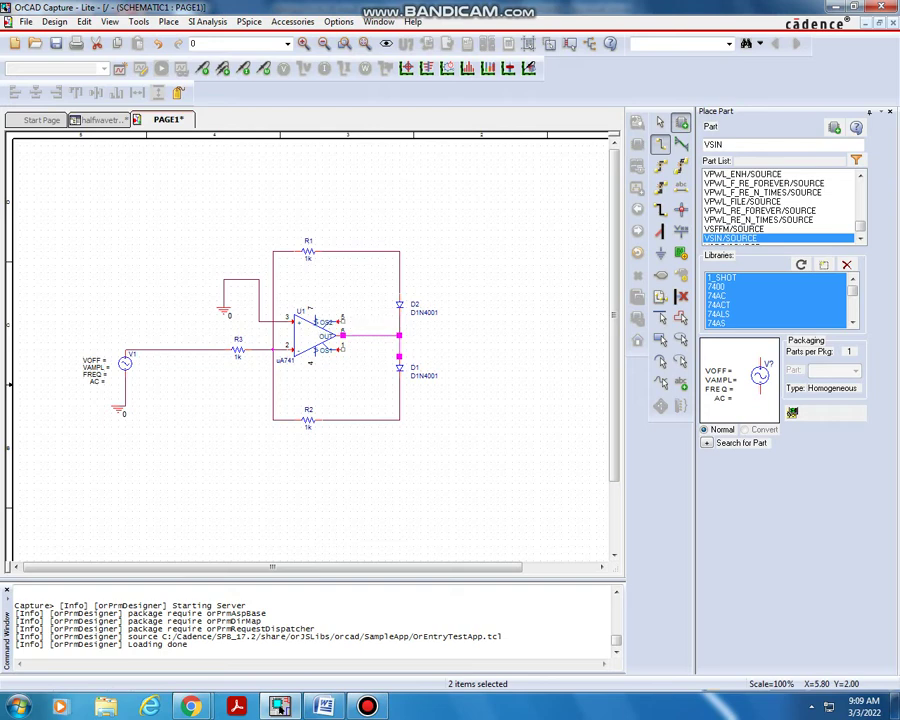
# Step: Place two VDC sources from the SOURCE library, one just above the op-amp's pin 7 and one just below pin 4
pyautogui.press('Escape')
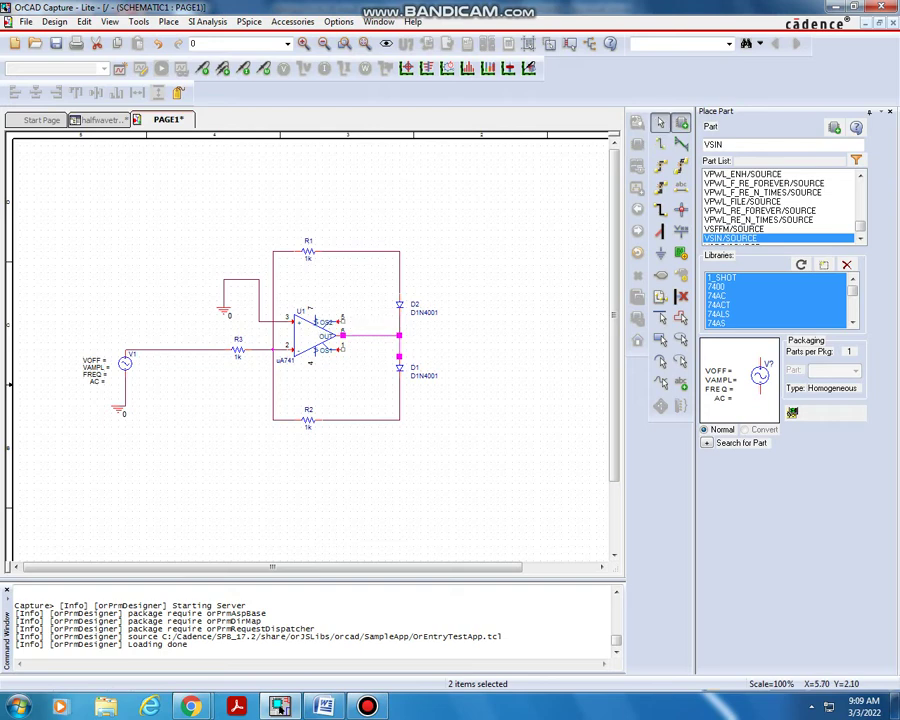
pyautogui.moveTo(736, 144); pyautogui.dragTo(664, 145)
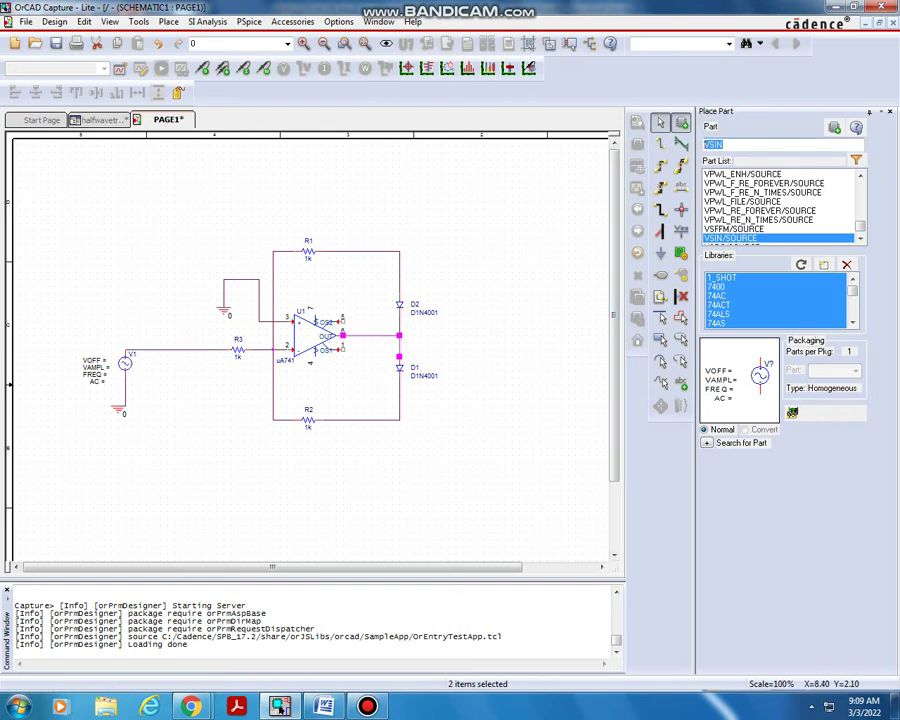
pyautogui.write('vdc')
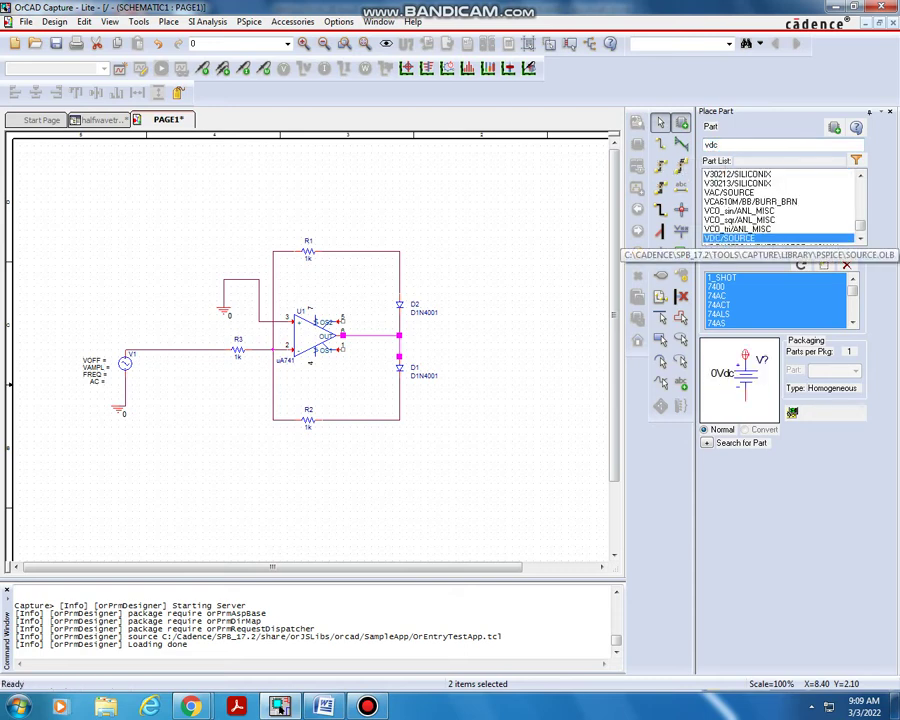
pyautogui.press('Return')
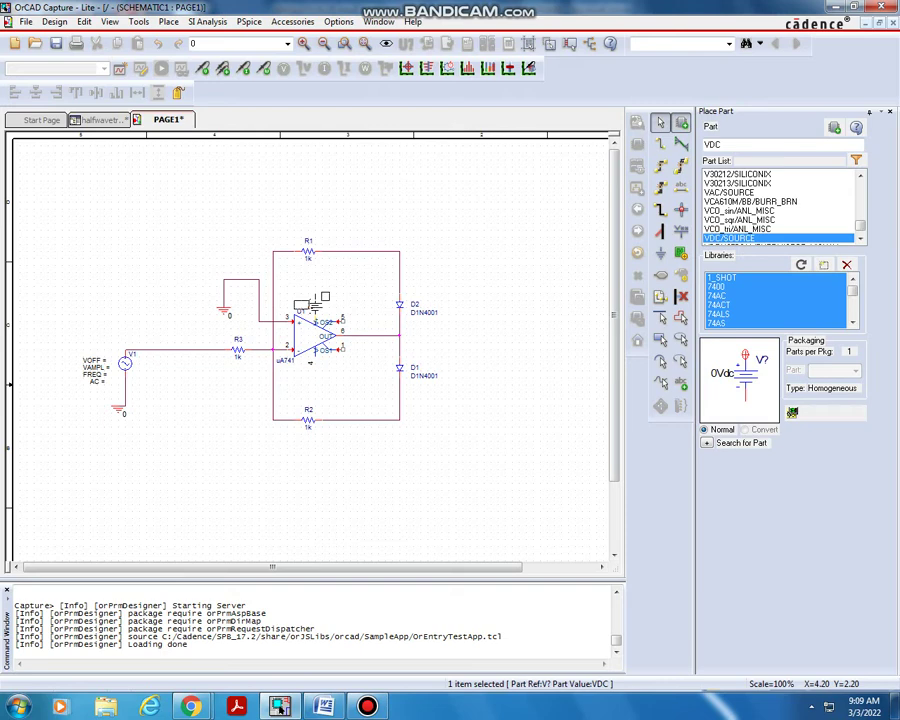
pyautogui.click(318, 298)
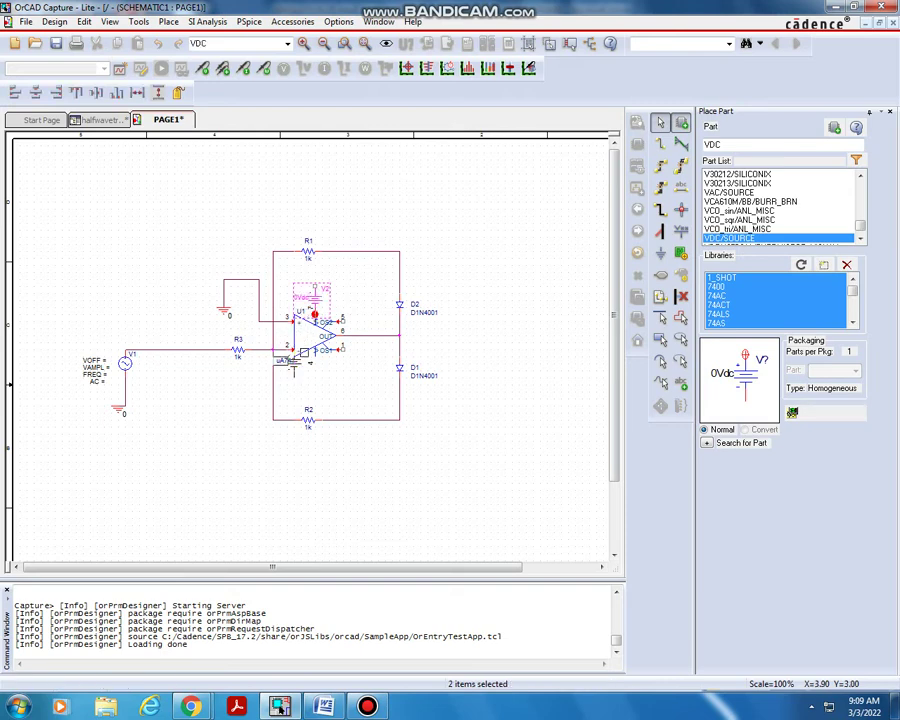
pyautogui.click(315, 376)
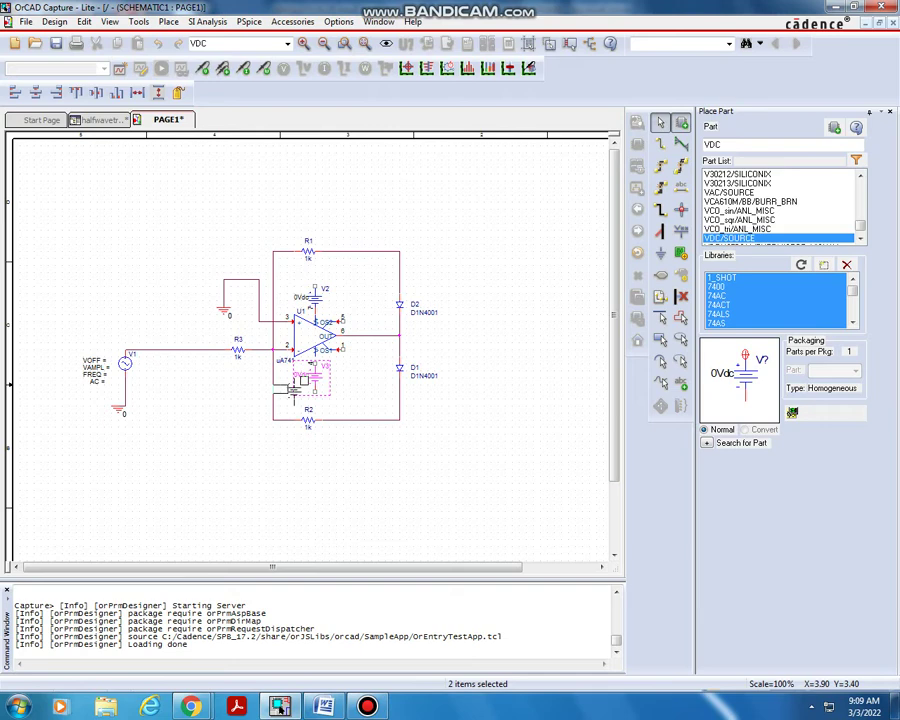
pyautogui.press('Escape')
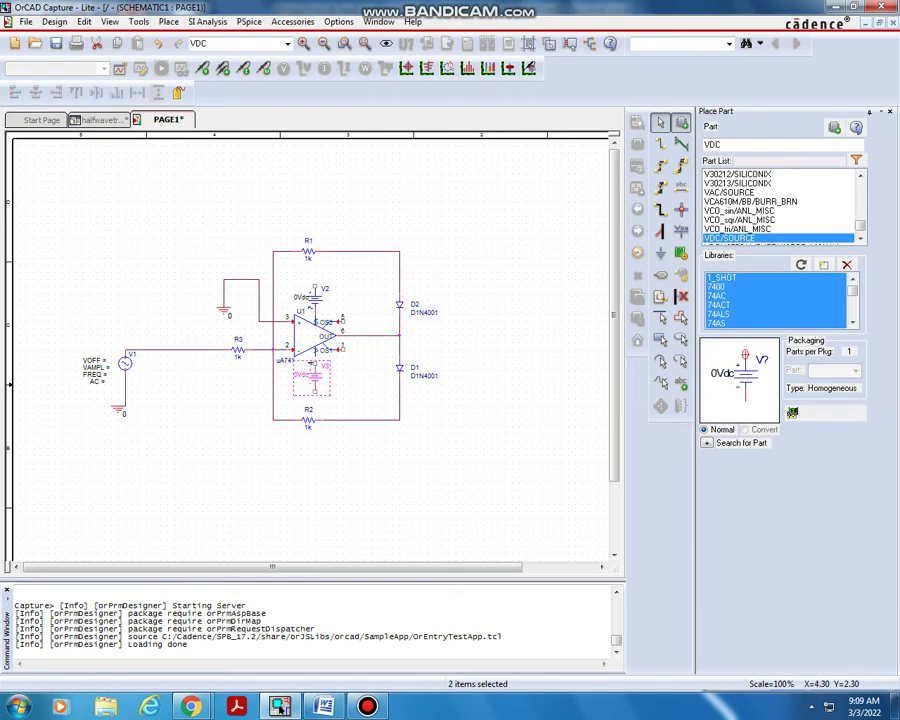
# Step: Rotate DC sources V2 and V3 by 180 degrees so their negative terminals point up
pyautogui.click(315, 299)
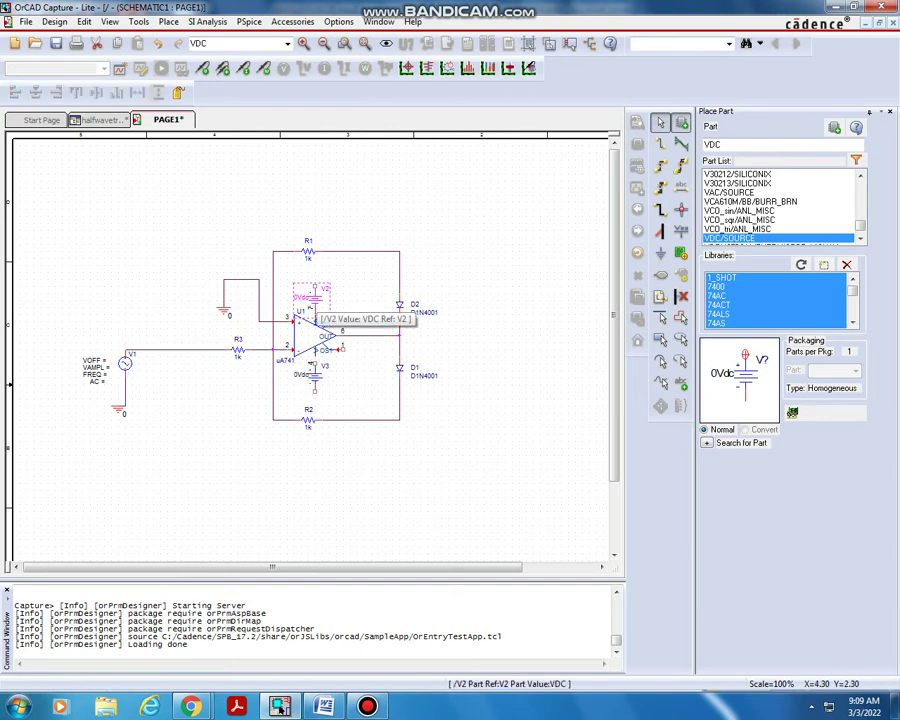
pyautogui.press('r')
pyautogui.press('r')
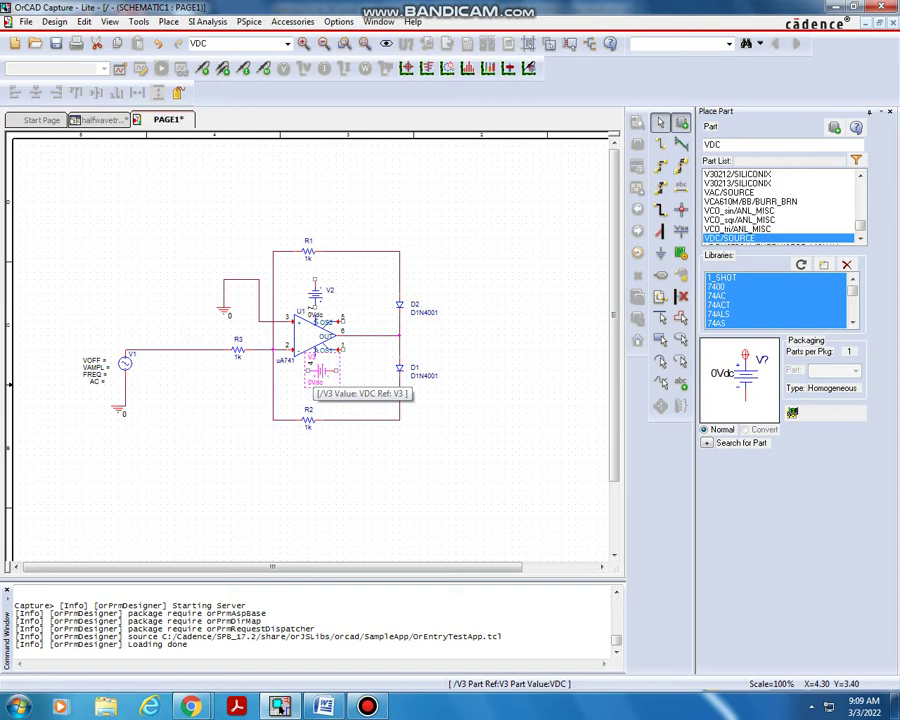
pyautogui.press('r')
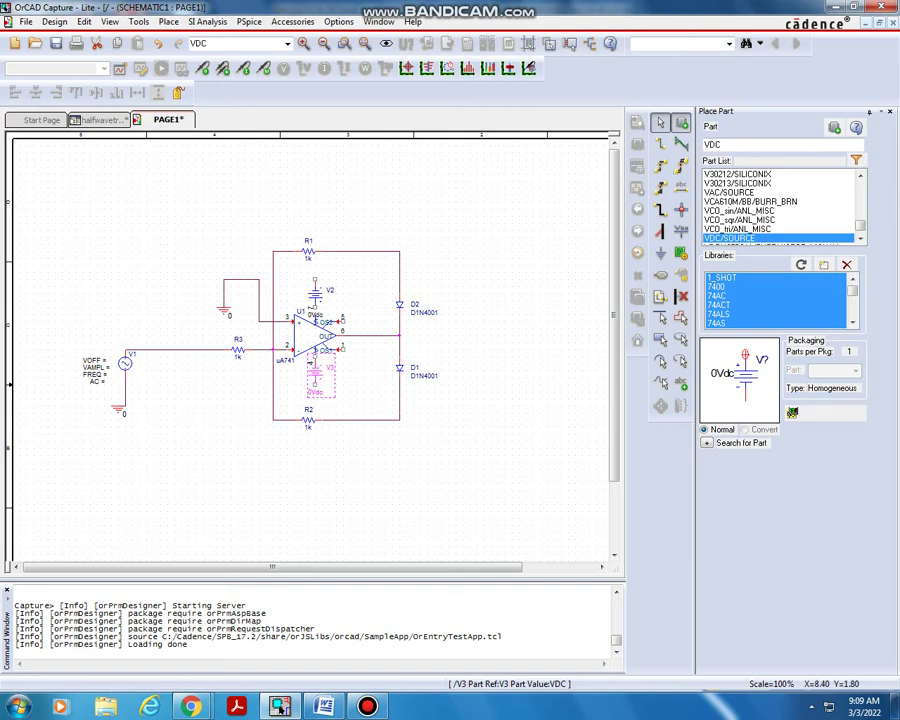
# Step: Wire V2's lower terminal to op-amp pin 7 and V3's upper terminal to op-amp pin 4
pyautogui.press('w')
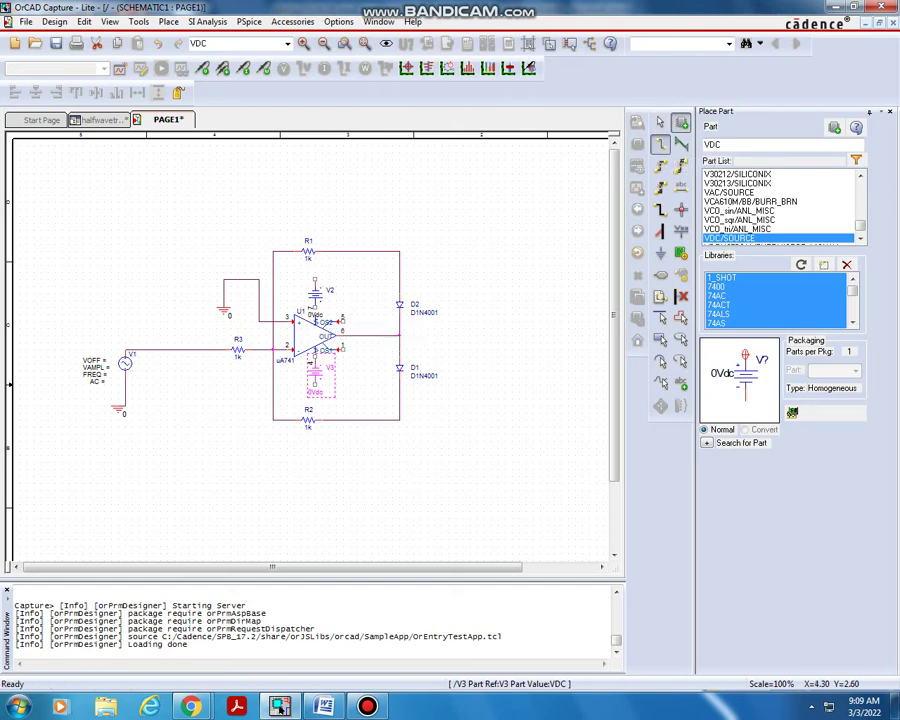
pyautogui.click(315, 308)
pyautogui.click(315, 322)
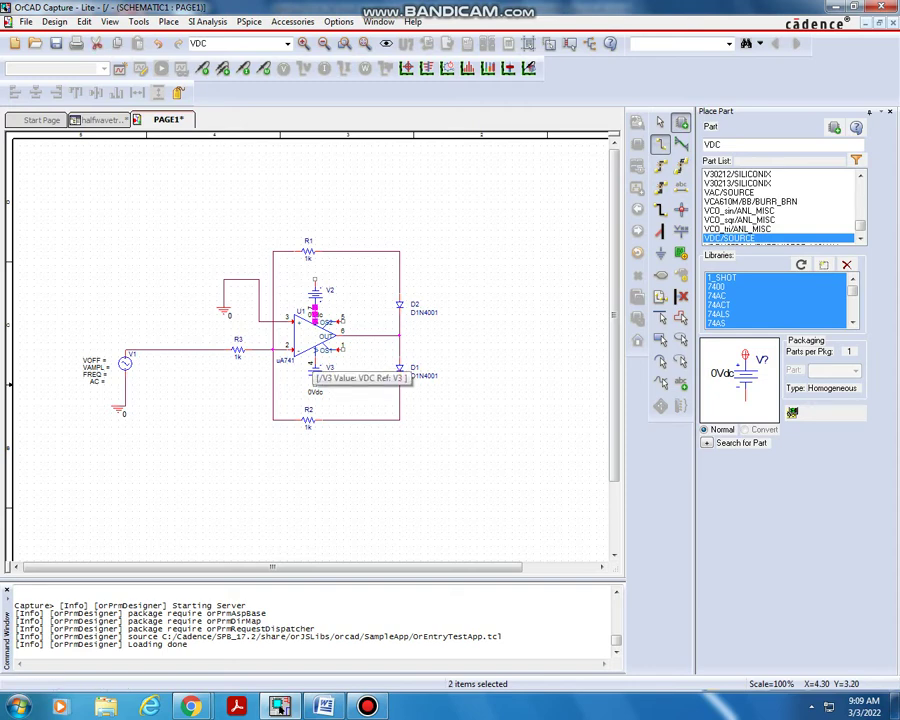
pyautogui.moveTo(313, 357); pyautogui.dragTo(314, 358)
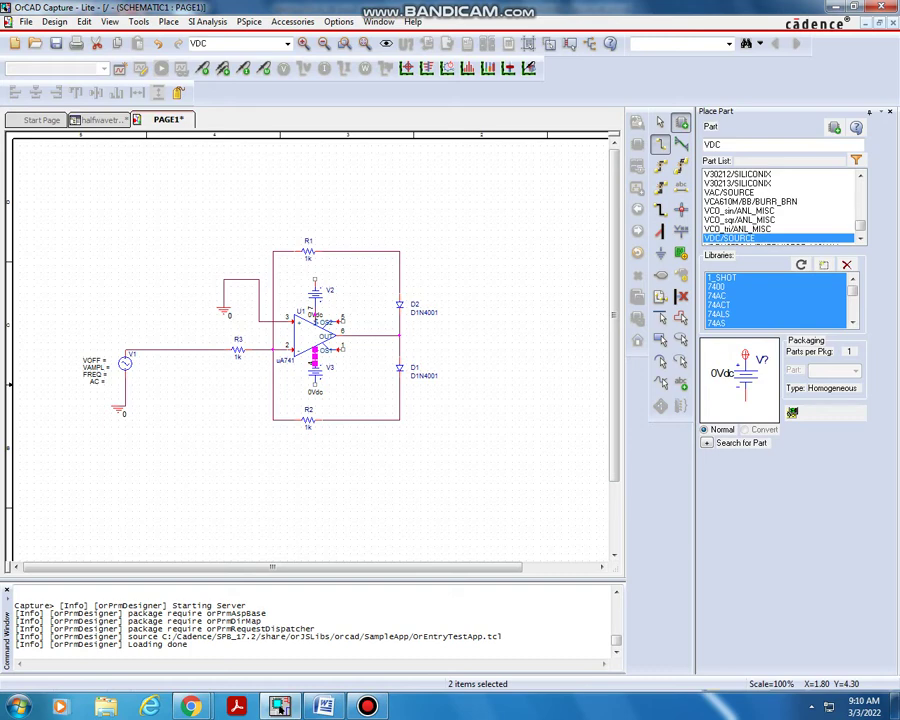
pyautogui.press('Escape')
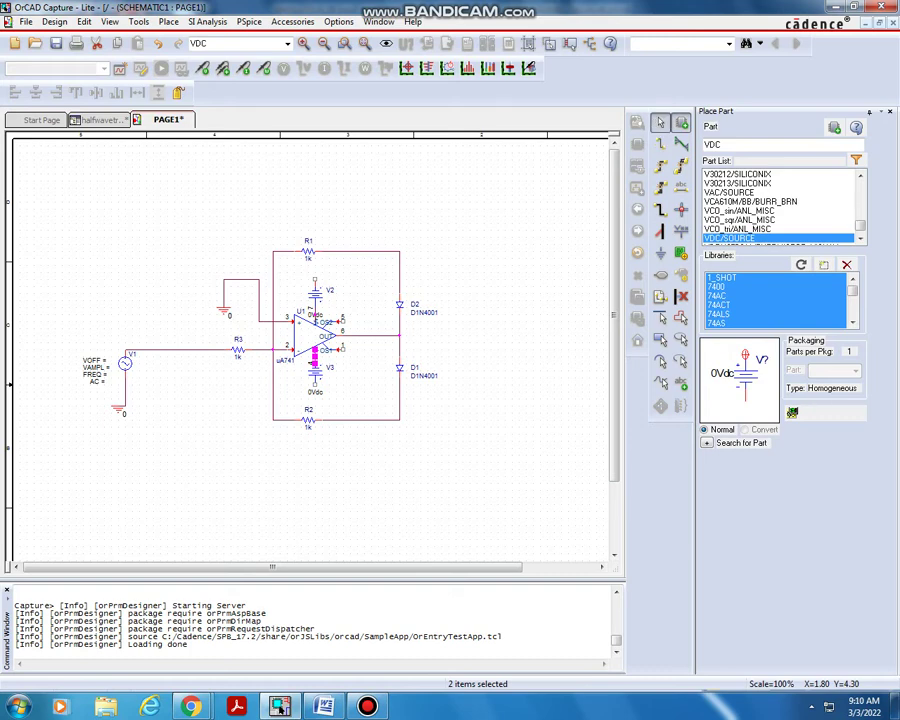
# Step: Place two 0/CAPSYM ground symbols, one to the right of V2 and one to the lower right of V3
pyautogui.click(660, 253)
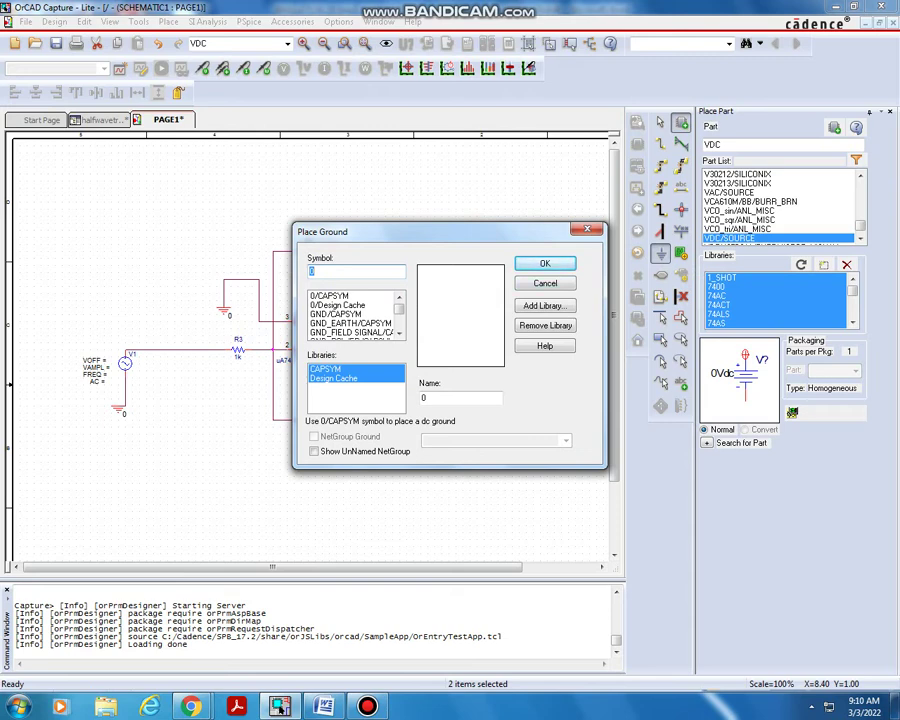
pyautogui.click(329, 296)
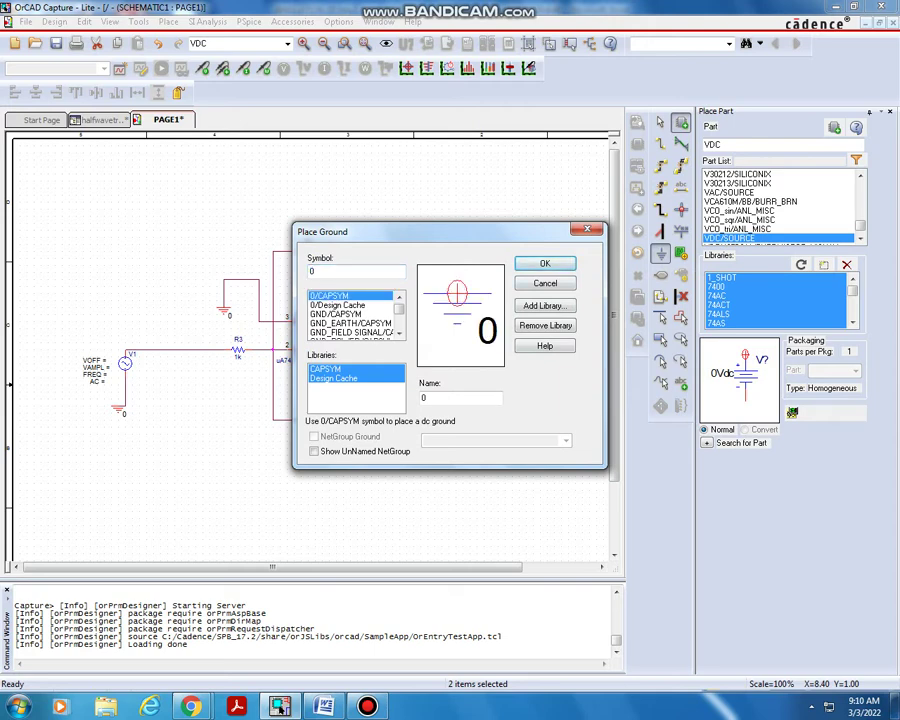
pyautogui.click(545, 263)
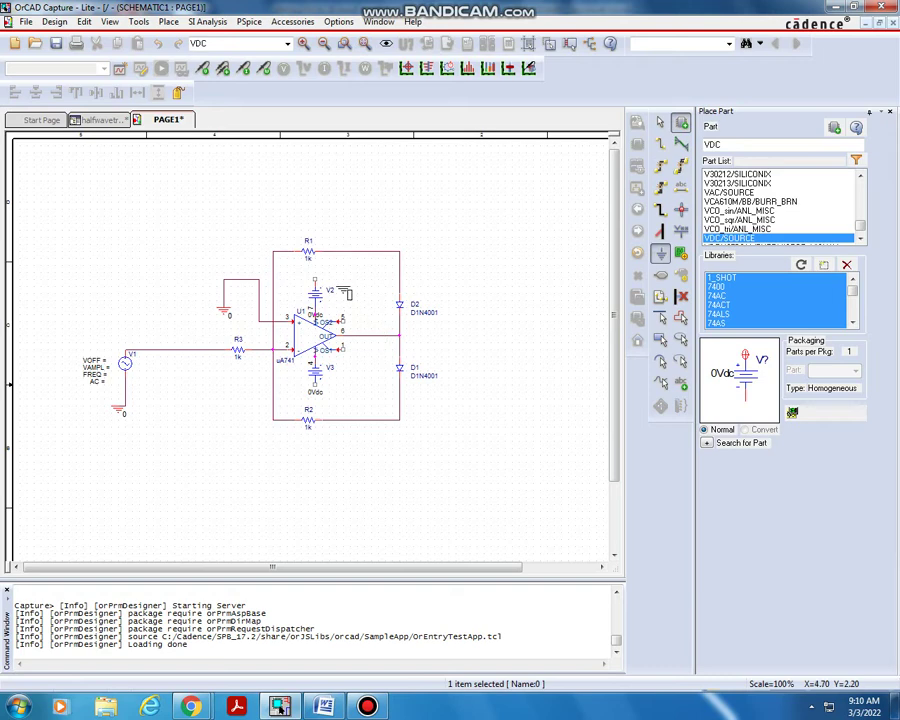
pyautogui.click(350, 289)
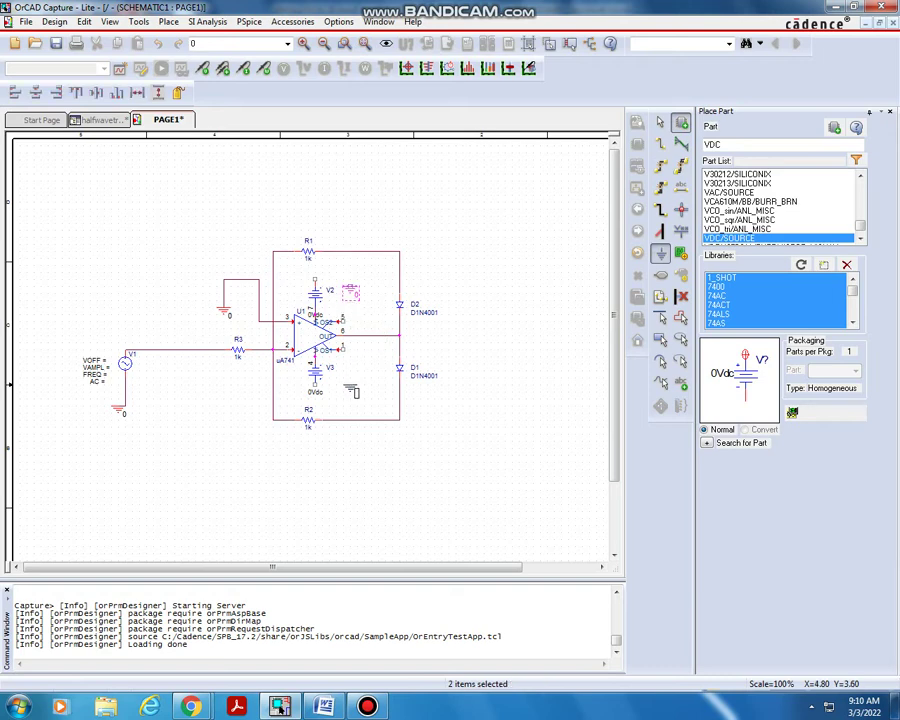
pyautogui.click(350, 397)
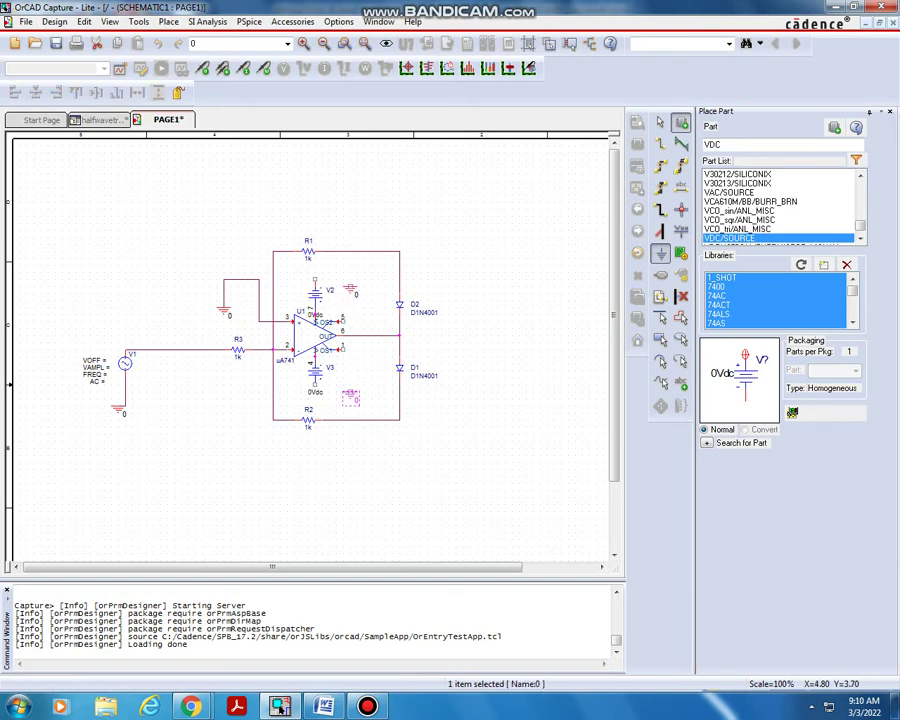
pyautogui.press('Escape')
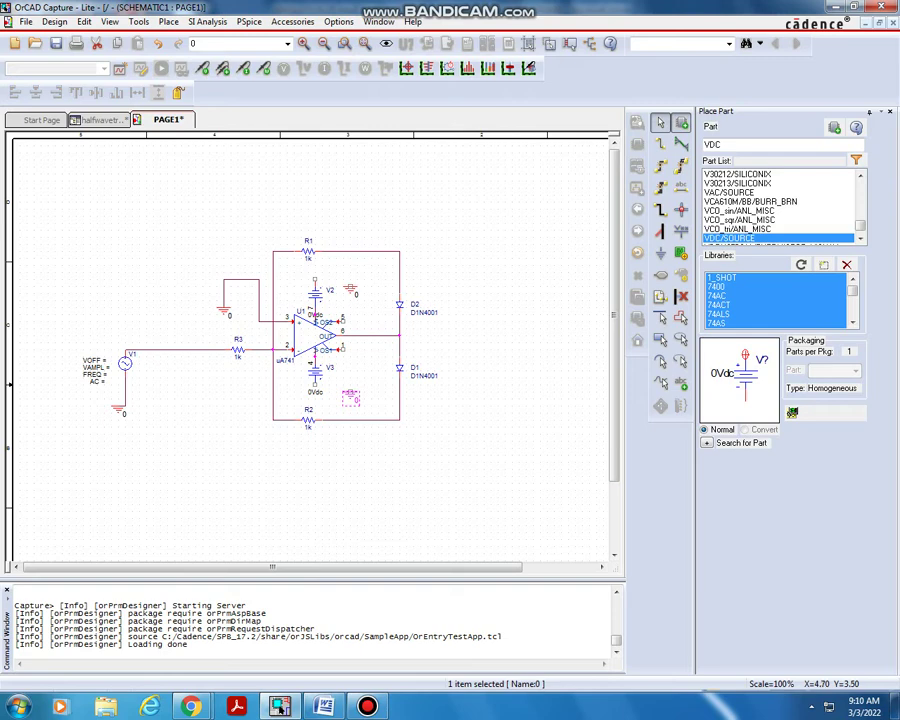
# Step: Wire V2's upper terminal and V3's lower terminal to their adjacent ground symbols
pyautogui.press('w')
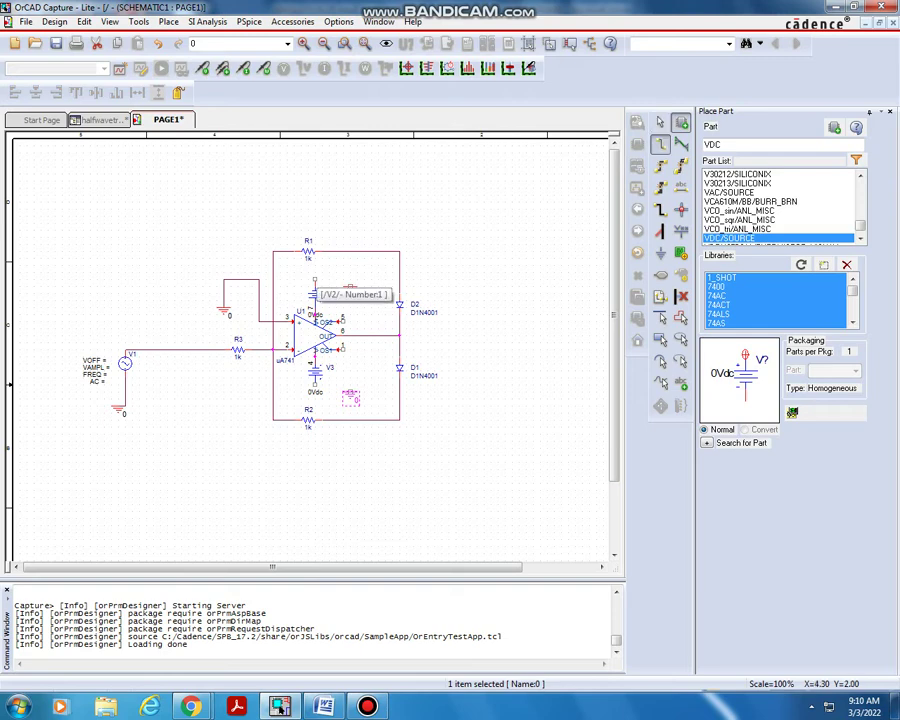
pyautogui.click(314, 281)
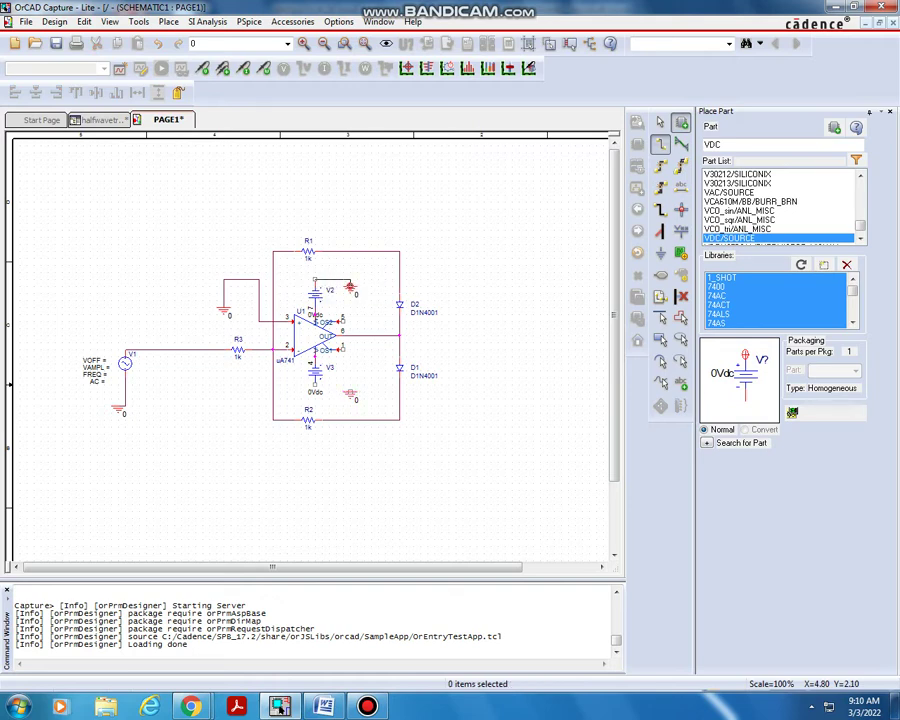
pyautogui.click(349, 281)
pyautogui.click(314, 384)
pyautogui.click(349, 384)
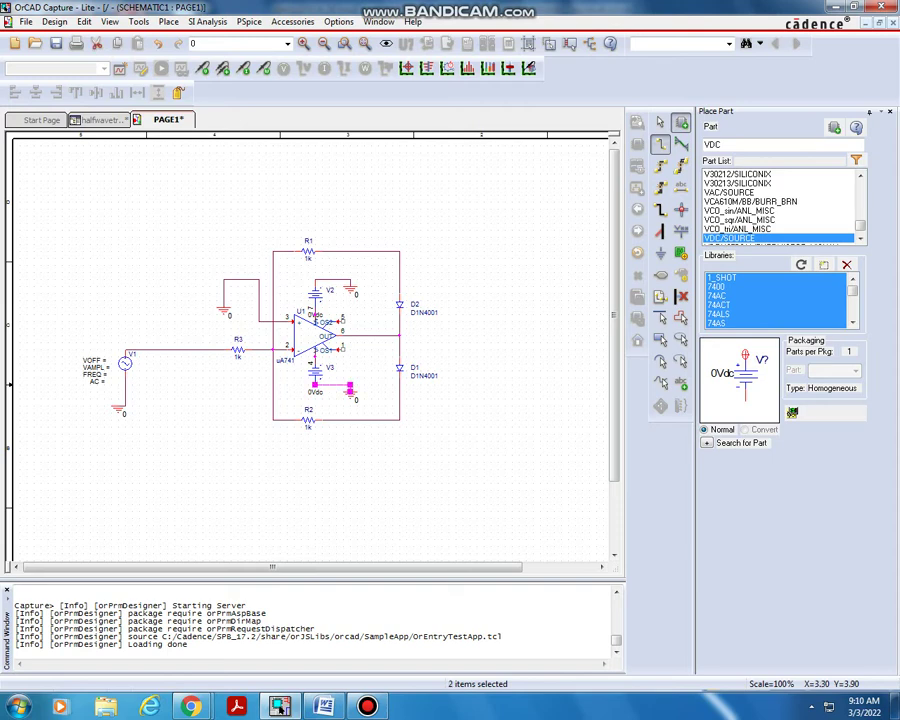
pyautogui.press('Escape')
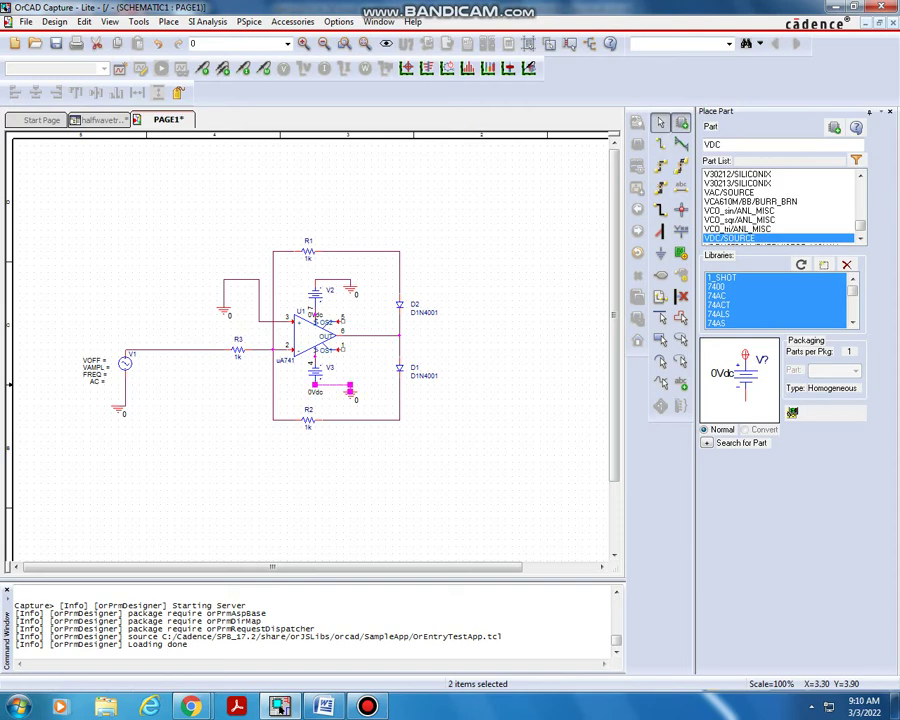
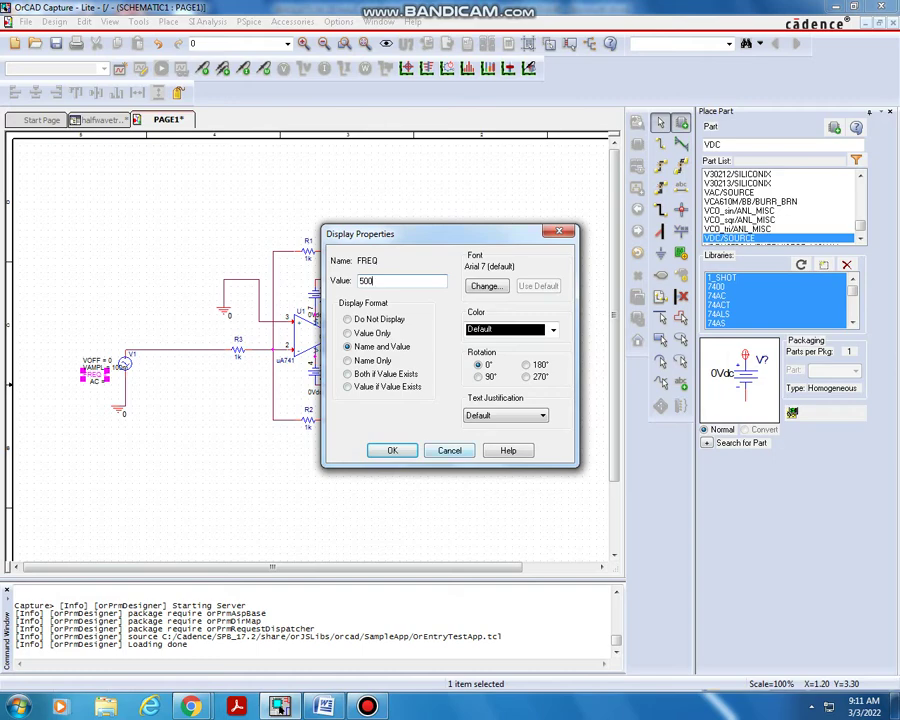
# Step: Set the FREQ value of sine source V1 to 500 and its AC value to 0
pyautogui.press('Return')
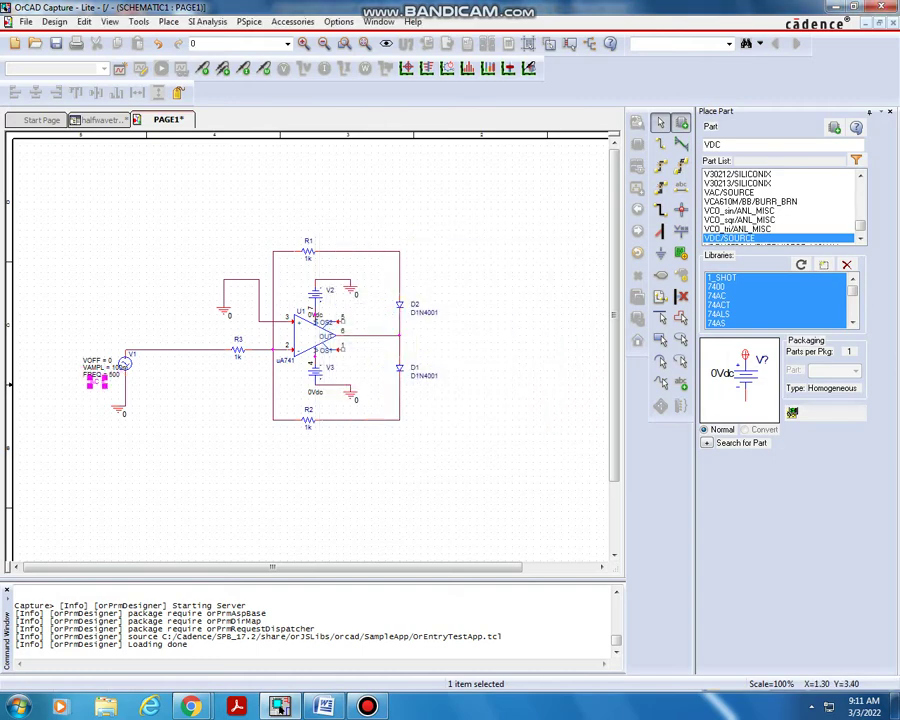
pyautogui.doubleClick(97, 382)
pyautogui.write('0')
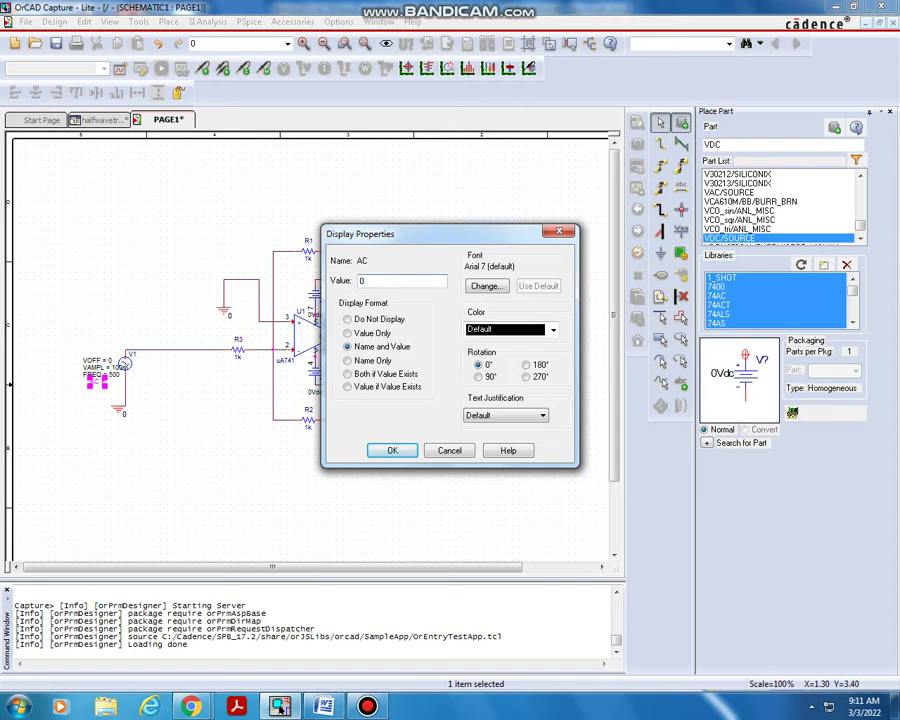
pyautogui.press('Return')
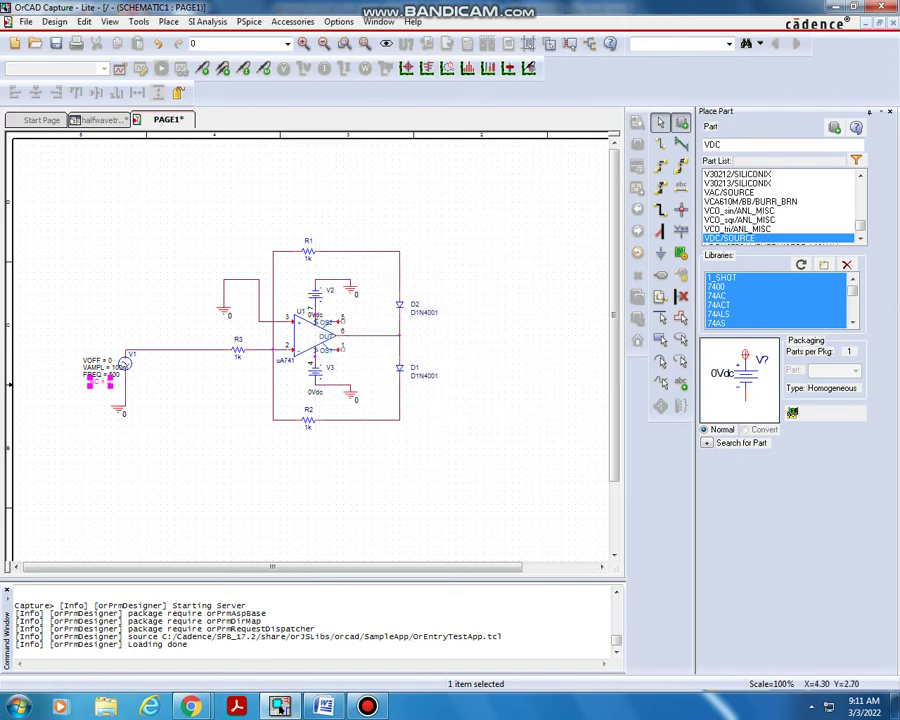
# Step: Set the DC value of source V2 above the op-amp to 15
pyautogui.doubleClick(312, 322)
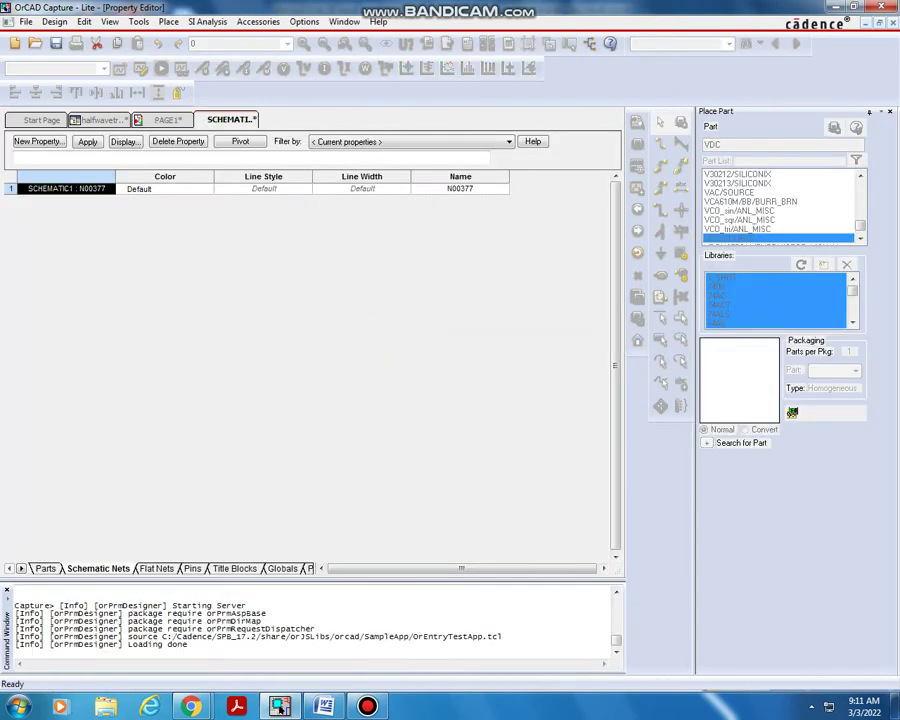
pyautogui.hotkey('ctrl', 'Tab')
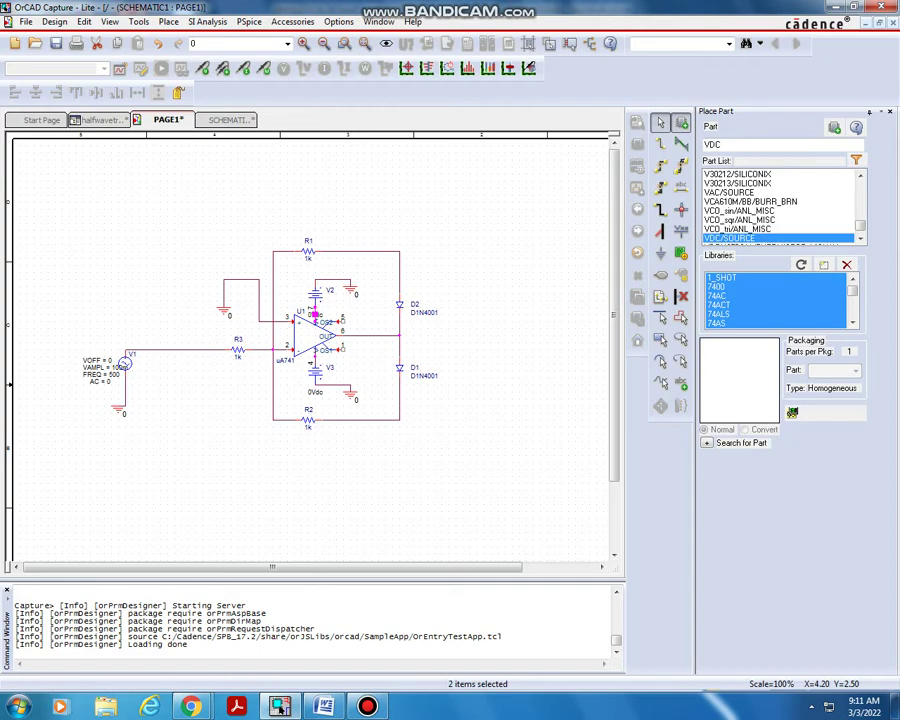
pyautogui.click(315, 315)
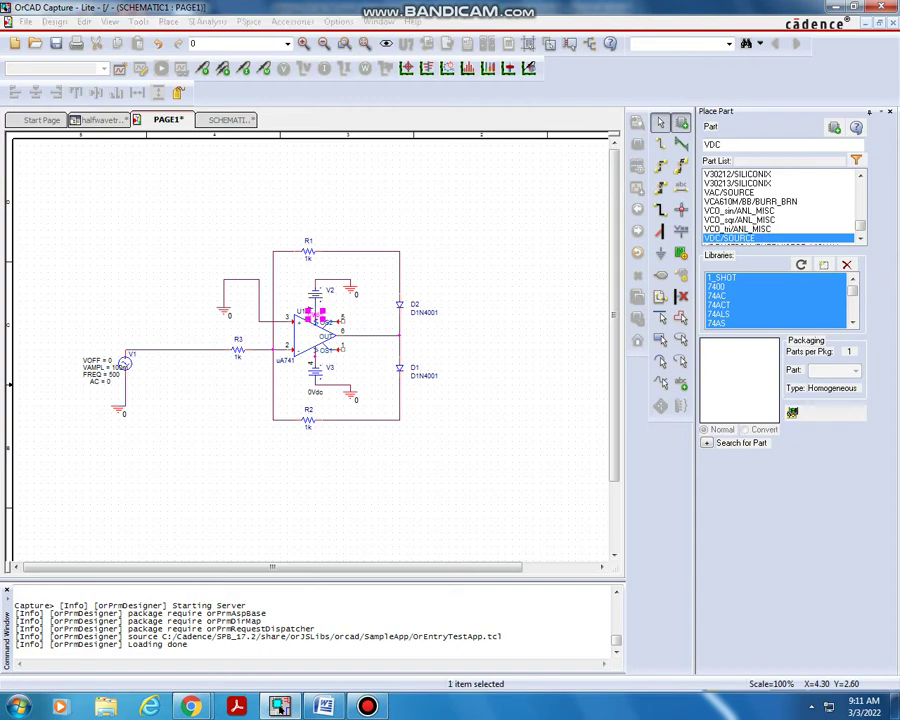
pyautogui.doubleClick(315, 315)
pyautogui.write('15')
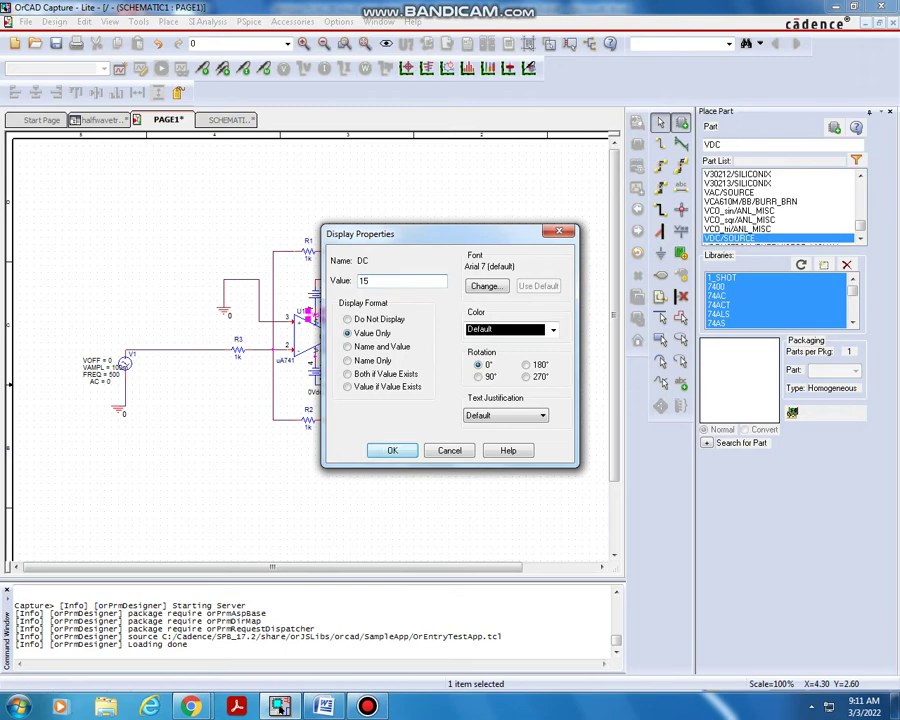
pyautogui.press('Return')
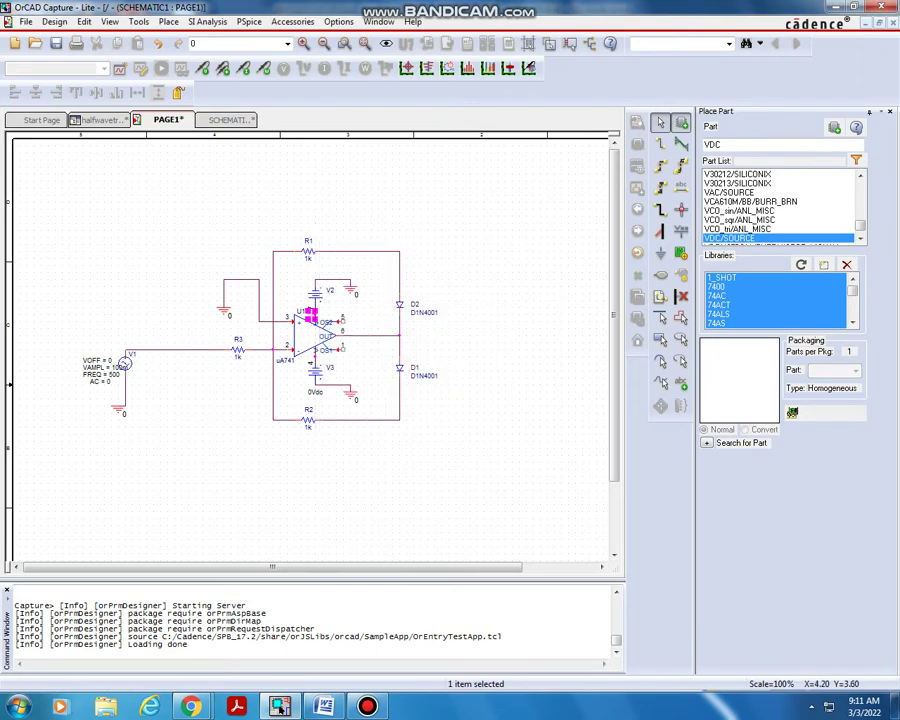
# Step: Set the DC value of source V3 below the op-amp to 15
pyautogui.doubleClick(314, 391)
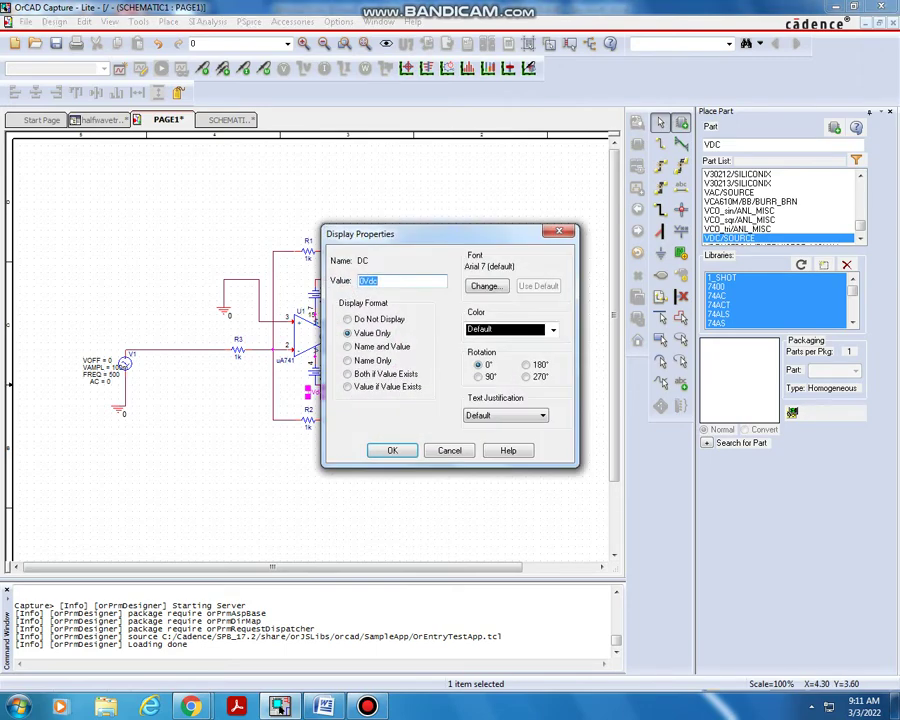
pyautogui.write('15')
pyautogui.press('Return')
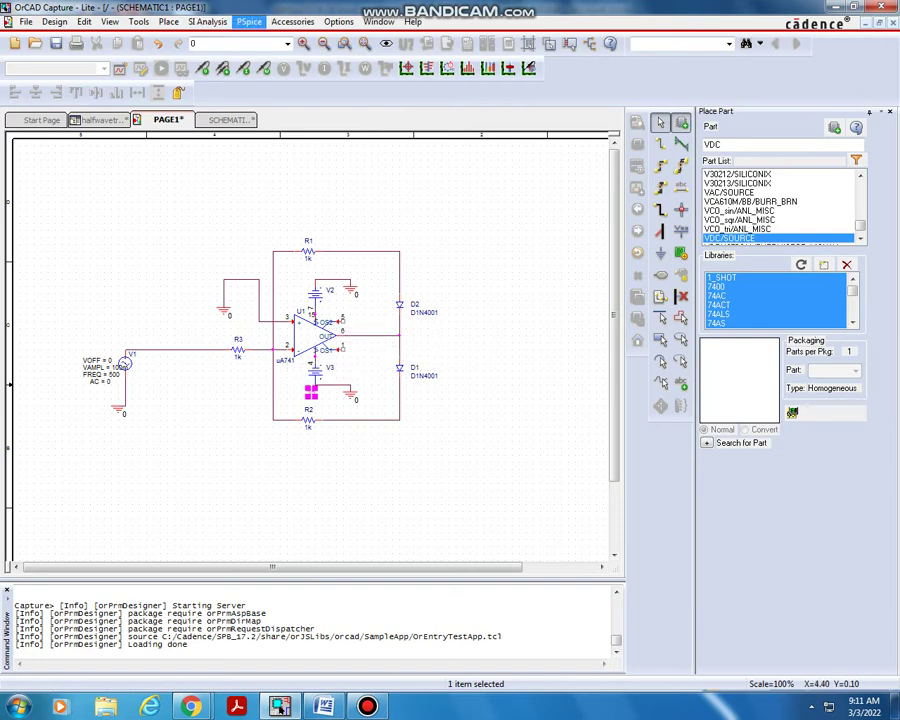
# Step: Create a new simulation profile named "half" followed by a first name, accepting the launch of Simulation Manager Lite
pyautogui.click(249, 22)
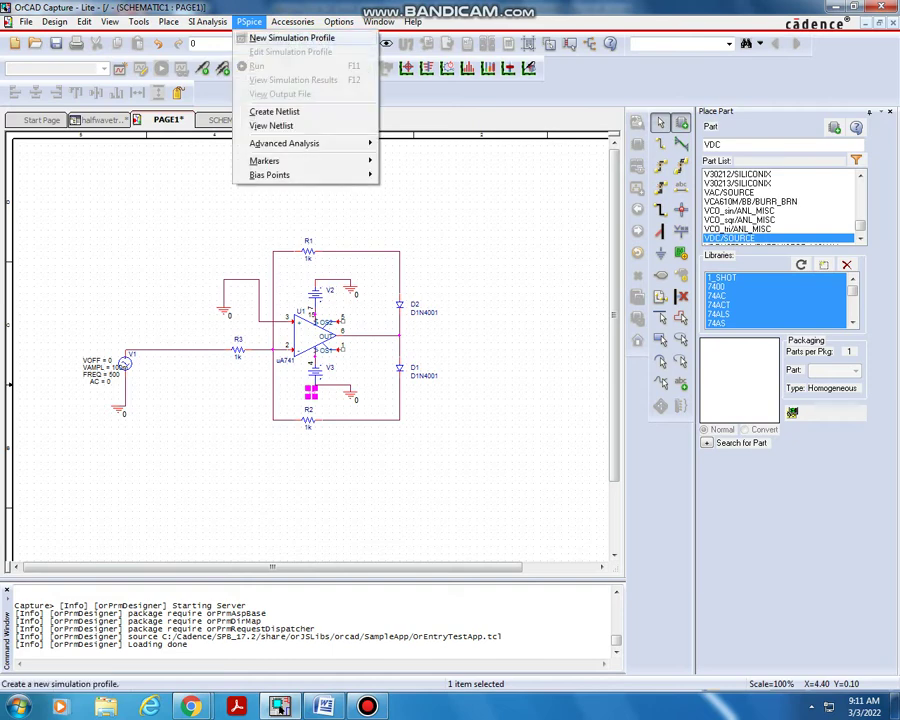
pyautogui.click(291, 38)
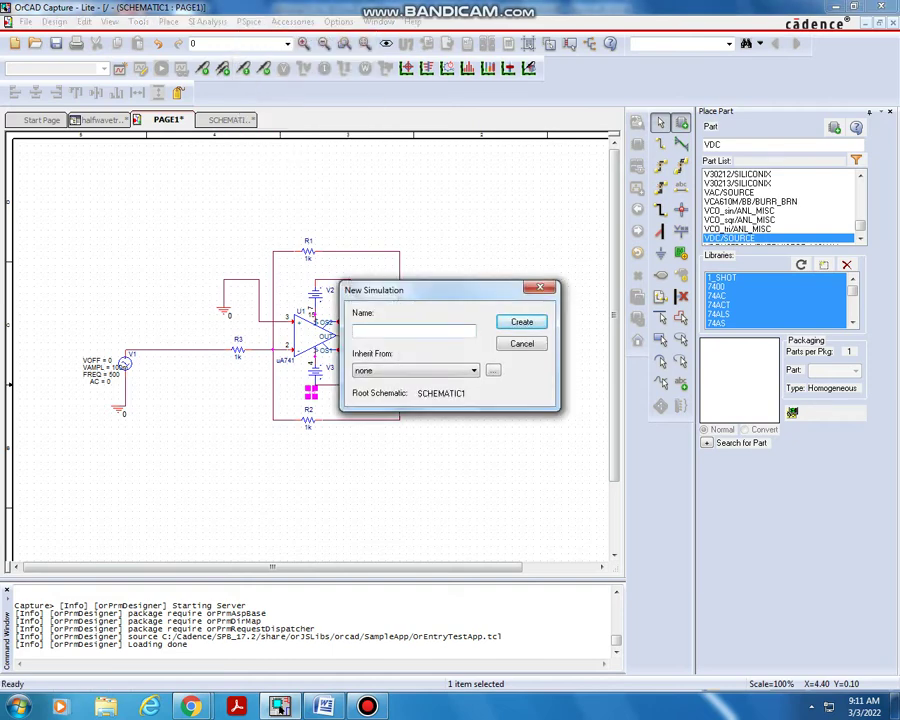
pyautogui.write('halfpreveena')
pyautogui.press('Return')
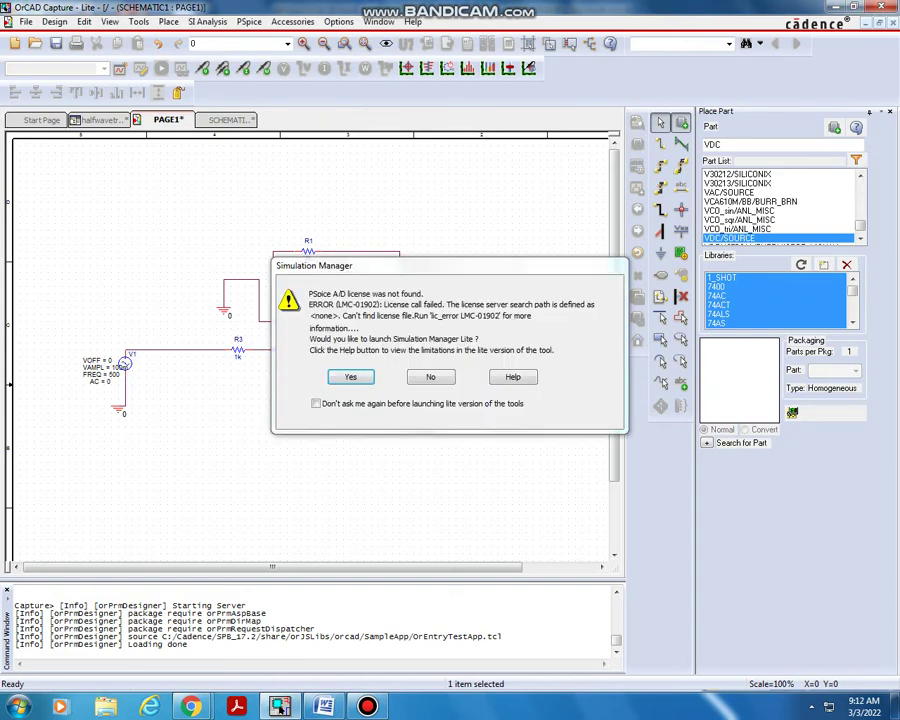
pyautogui.press('Return')
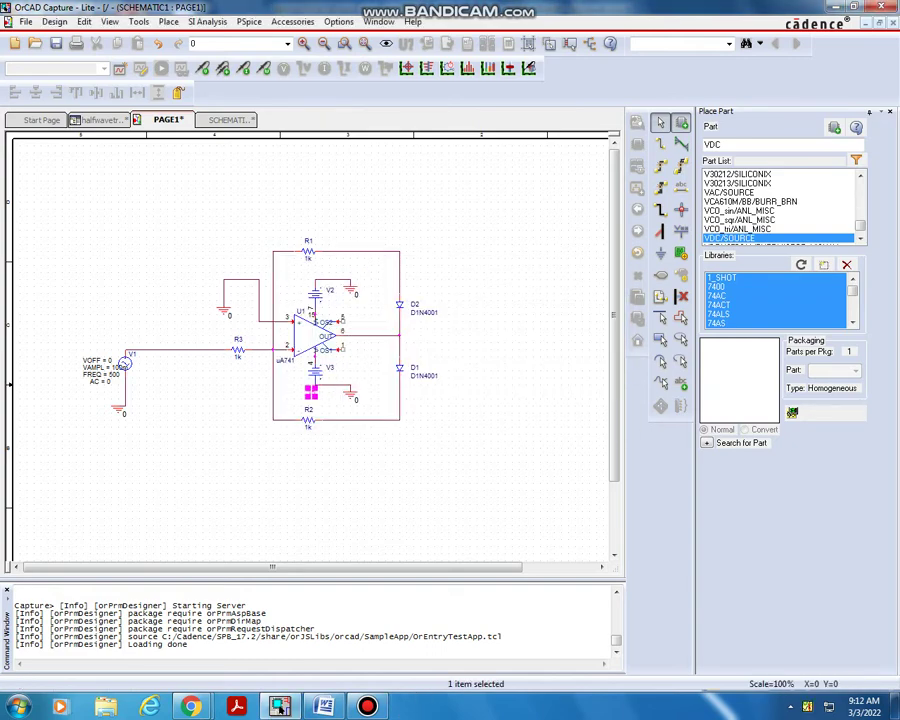
# Step: Edit the simulation profile's transient analysis to a run time of 30m and a maximum step size of 5u
pyautogui.click(249, 21)
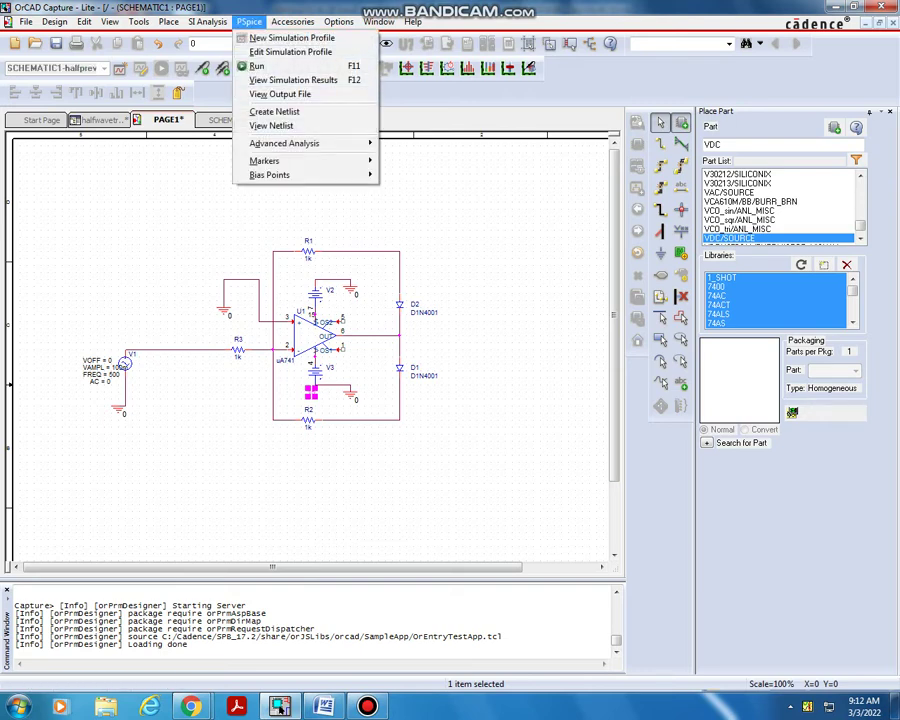
pyautogui.click(290, 51)
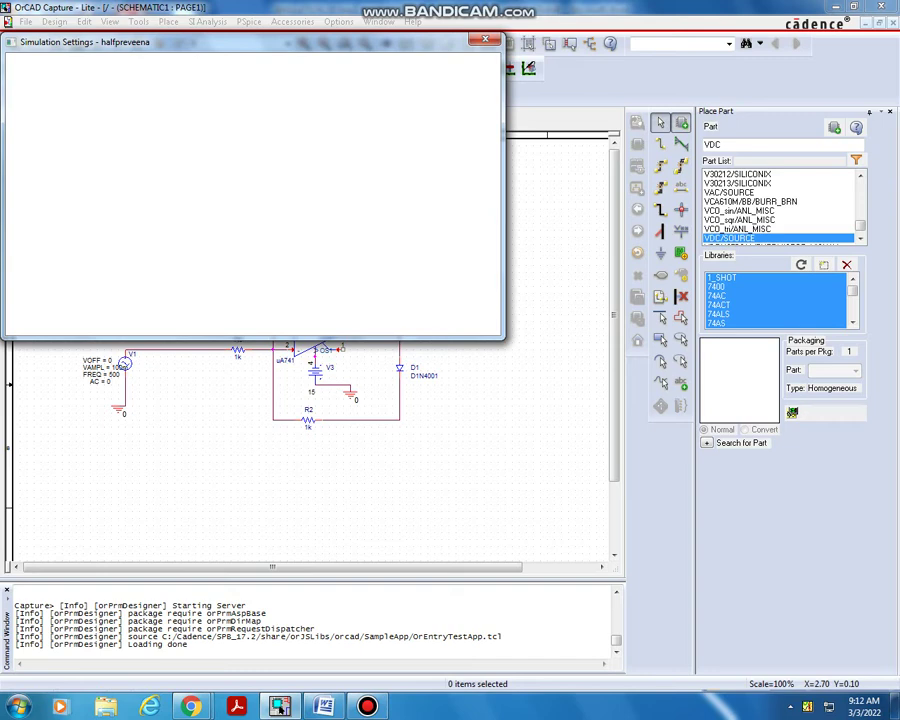
pyautogui.moveTo(299, 94); pyautogui.dragTo(266, 94)
pyautogui.write('30m')
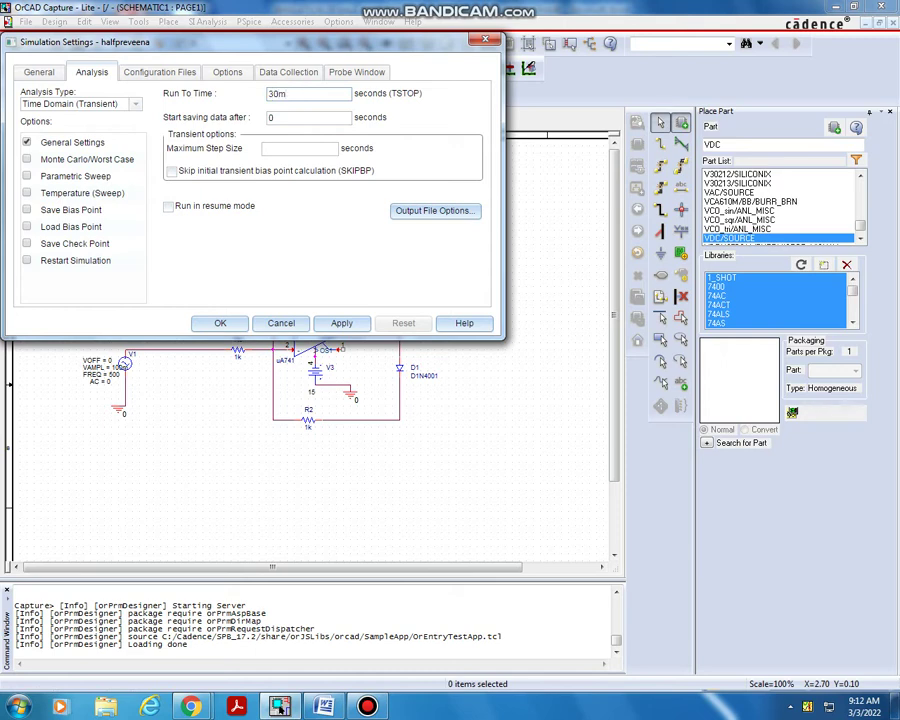
pyautogui.click(299, 148)
pyautogui.write('5u')
pyautogui.press('Return')
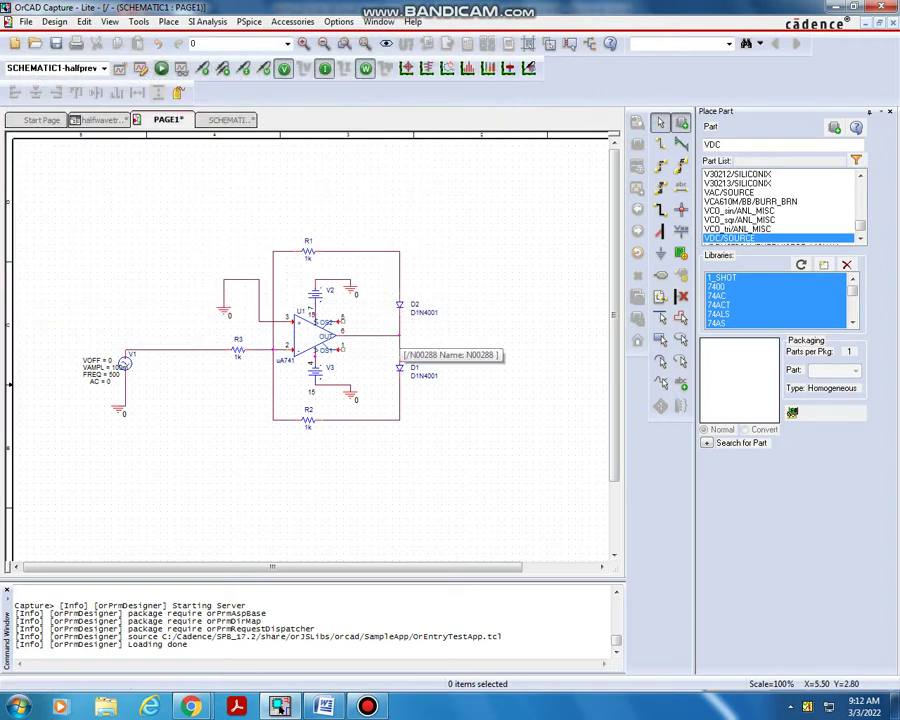
# Step: Place a voltage marker on the wire corner above D2, removing the extra one placed at the op-amp output node
pyautogui.click(400, 336)
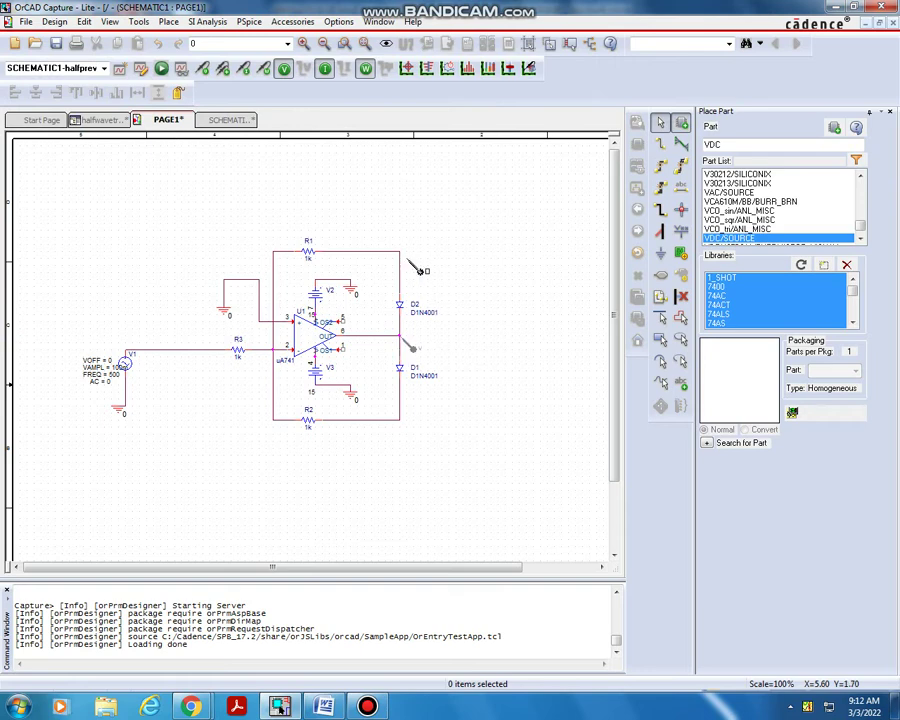
pyautogui.click(400, 252)
pyautogui.click(410, 346)
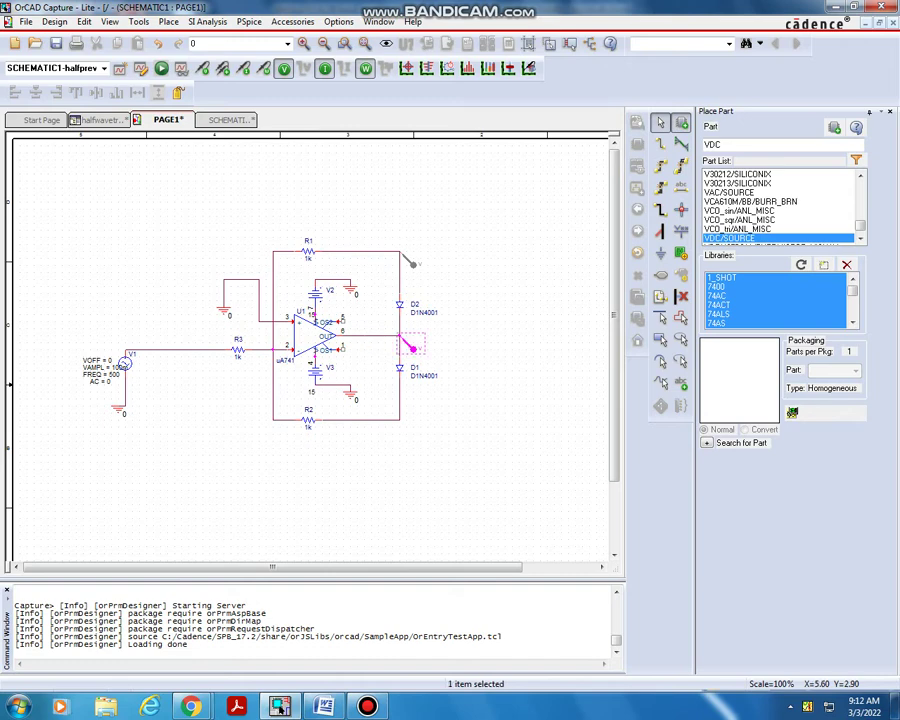
pyautogui.press('Delete')
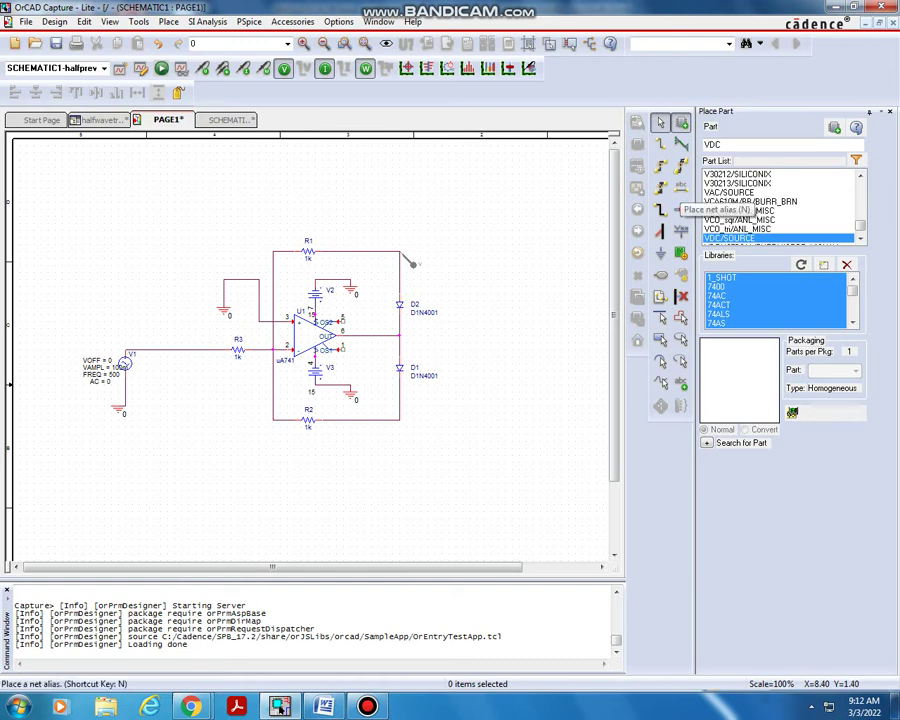
# Step: Add the net alias neghalf to the wire between R1 and the corner above D2, and run the simulation
pyautogui.click(681, 187)
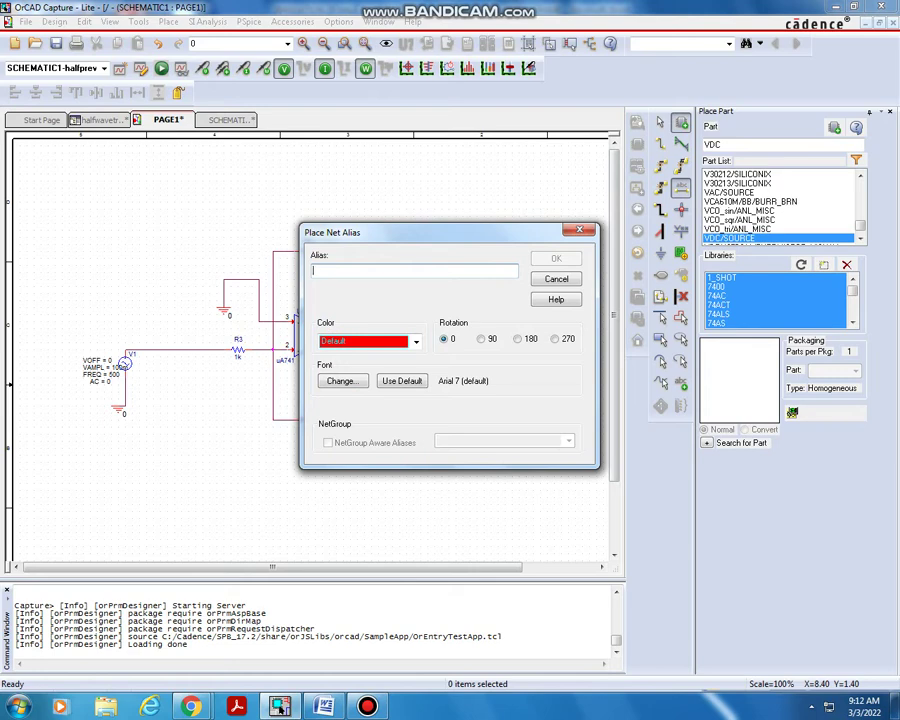
pyautogui.write('neghal')
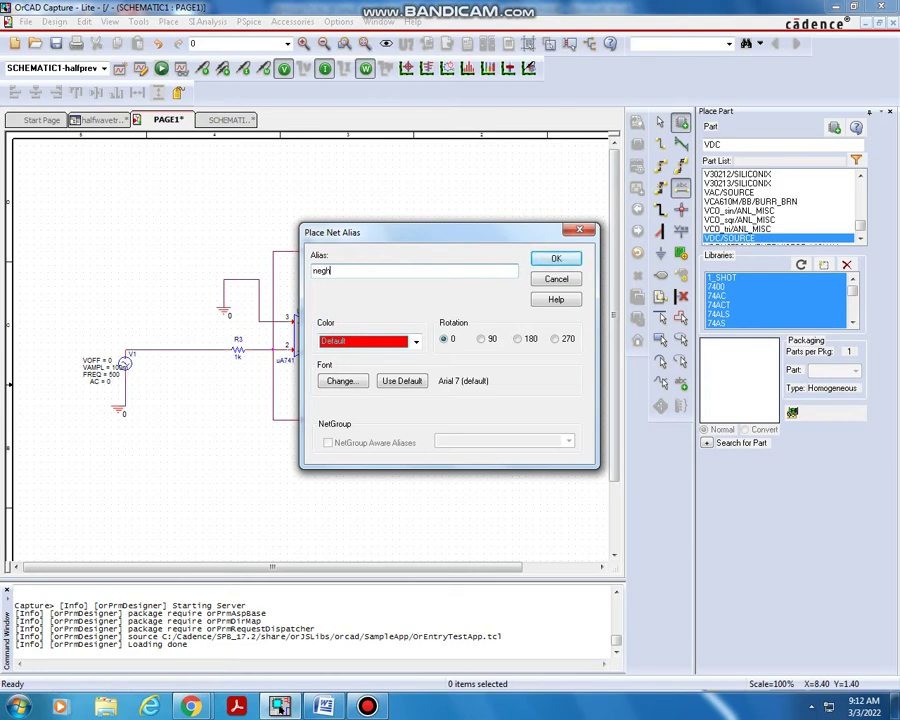
pyautogui.write('f')
pyautogui.press('Return')
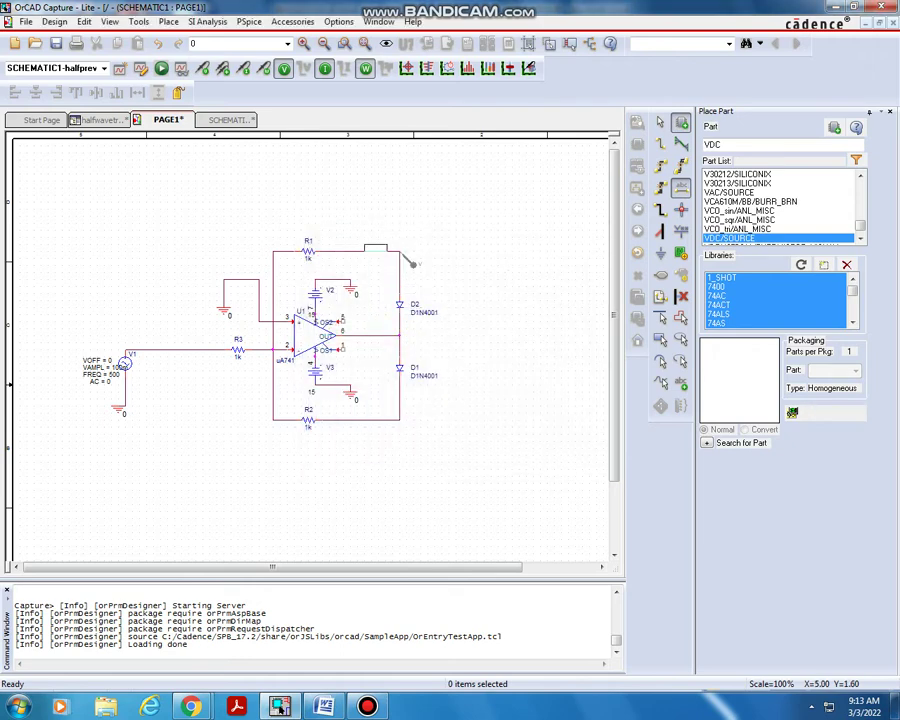
pyautogui.click(376, 247)
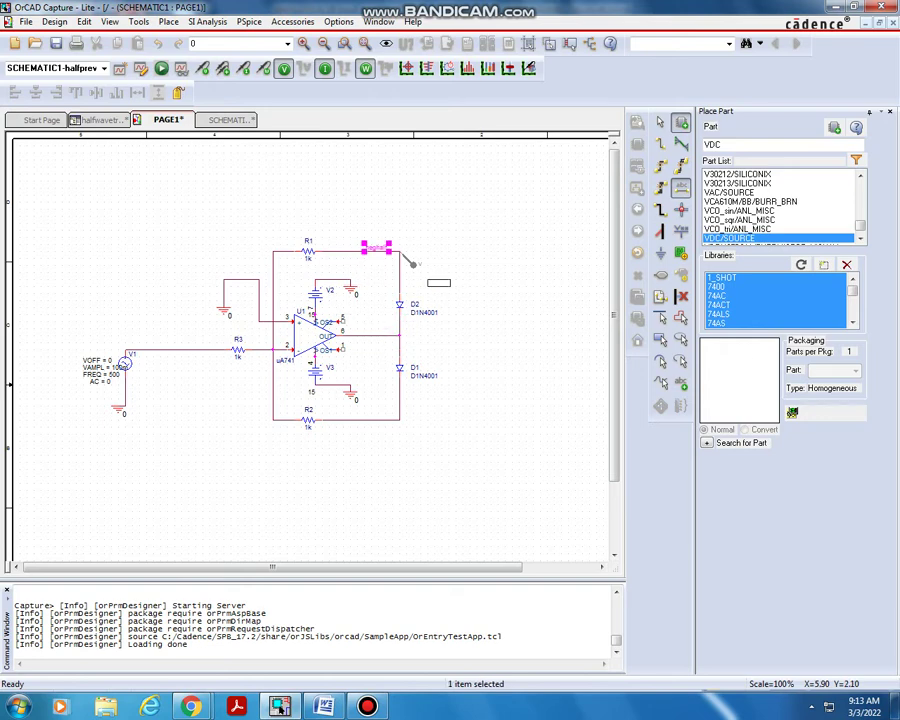
pyautogui.press('Escape')
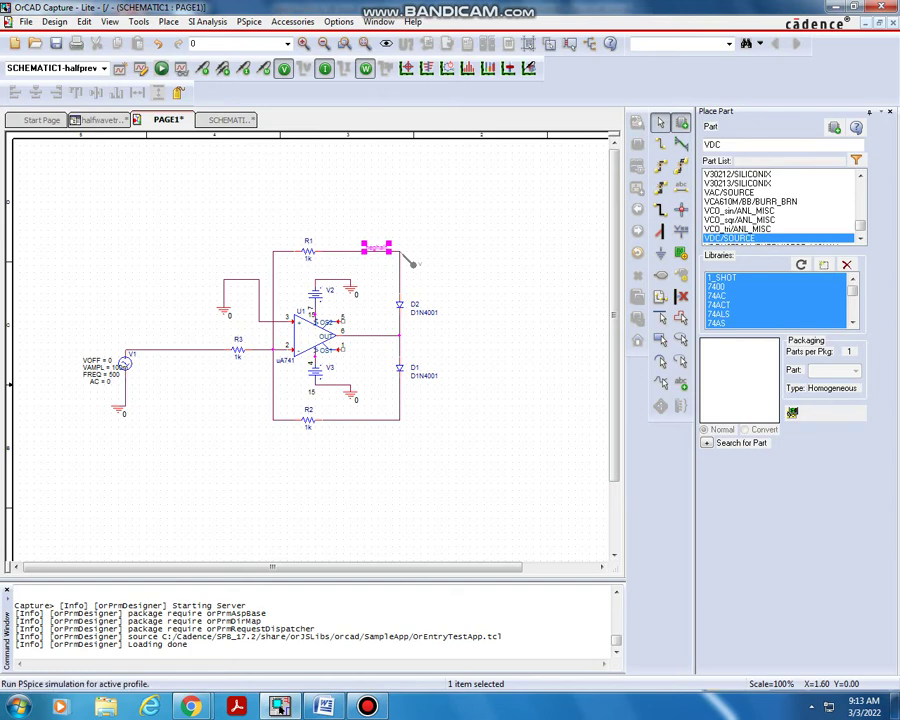
pyautogui.click(161, 68)
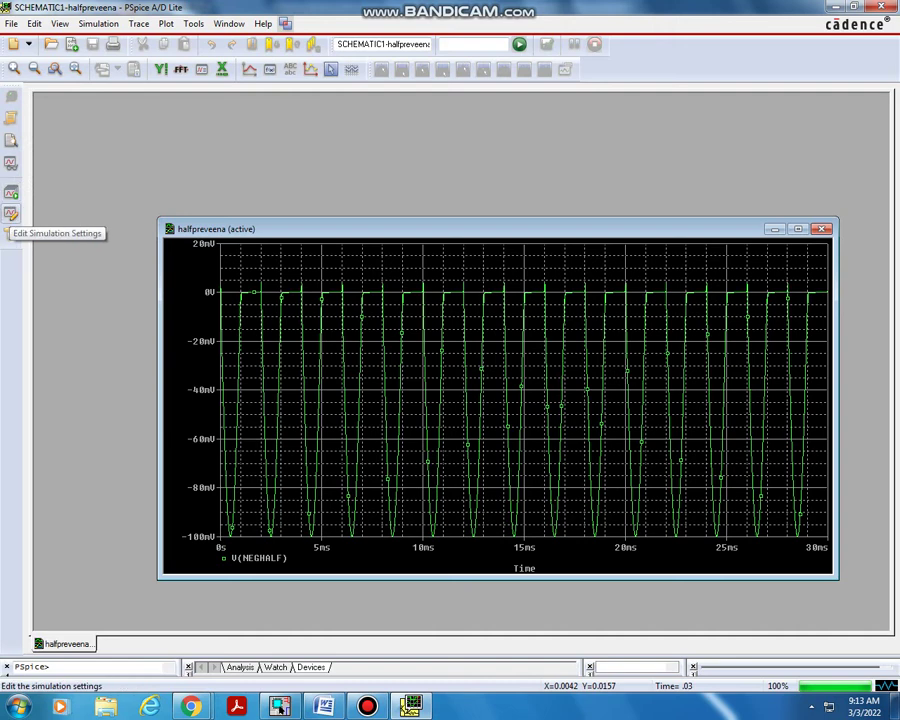
# Step: Shorten the transient analysis run time to 10m and rerun the simulation
pyautogui.click(11, 213)
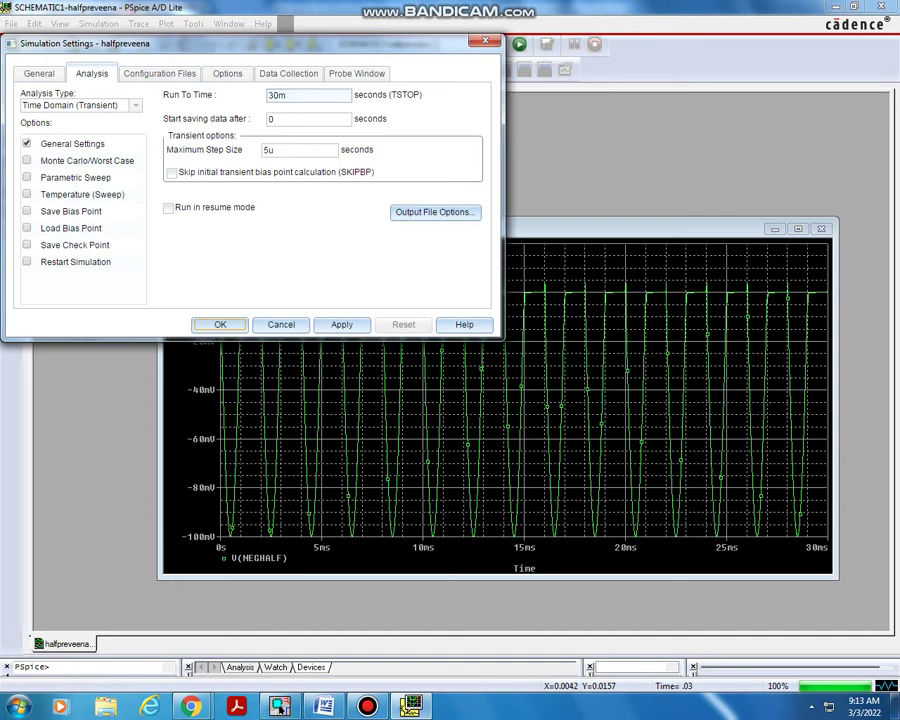
pyautogui.click(279, 95)
pyautogui.press('BackSpace')
pyautogui.press('BackSpace')
pyautogui.write('10')
pyautogui.click(220, 324)
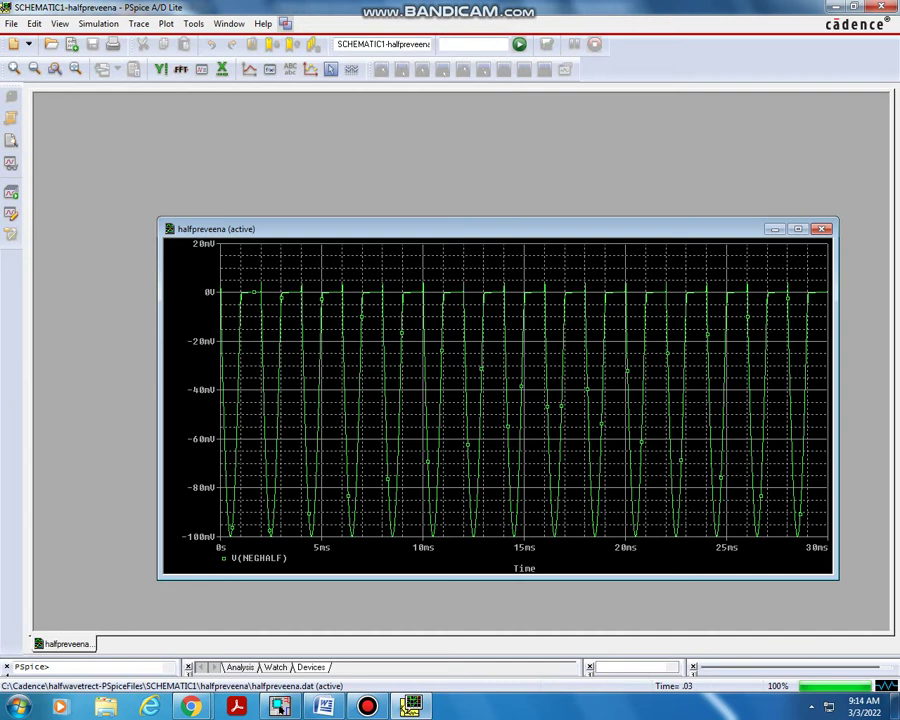
pyautogui.click(519, 44)
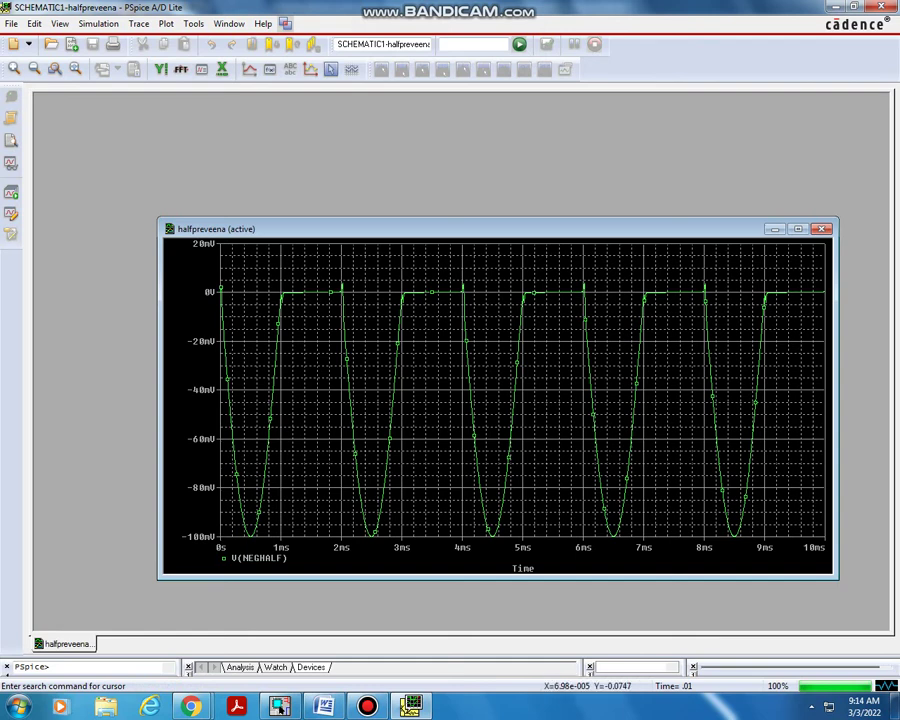
pyautogui.press('alt')
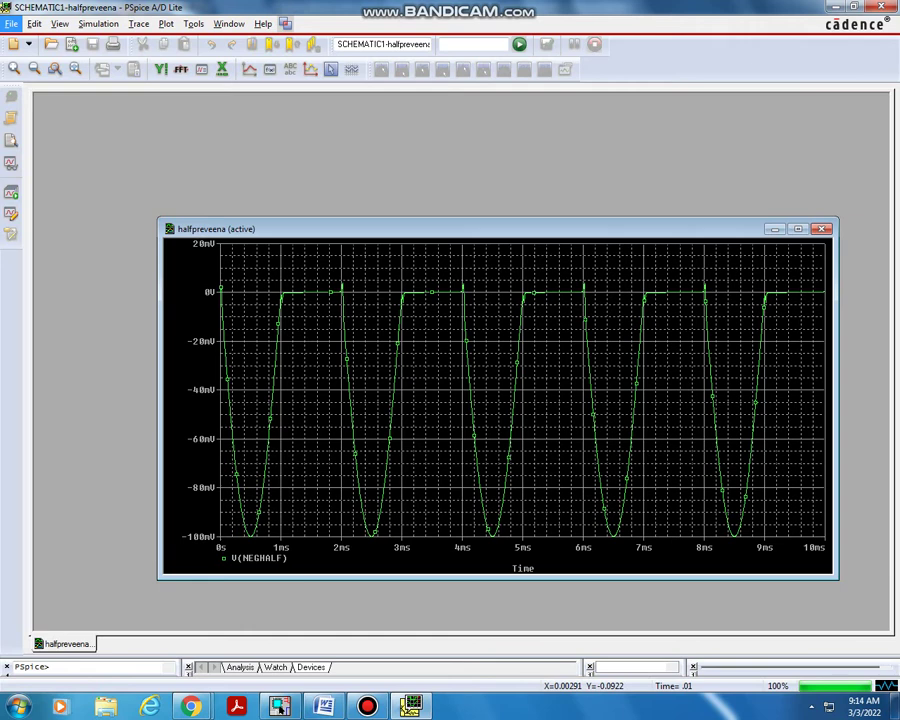
pyautogui.moveTo(367, 706)
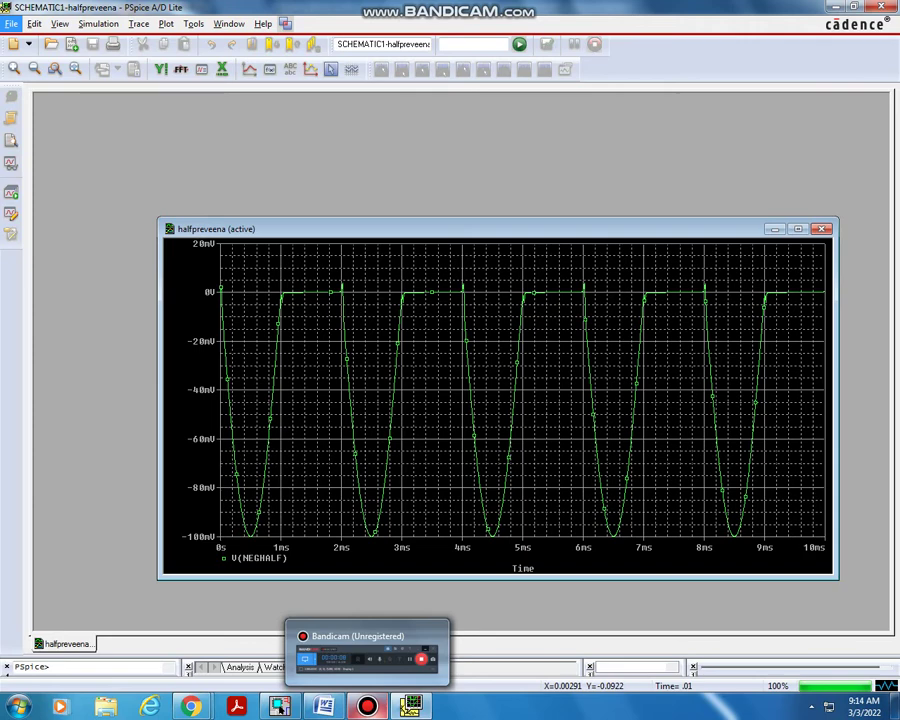
pyautogui.moveTo(367, 652)
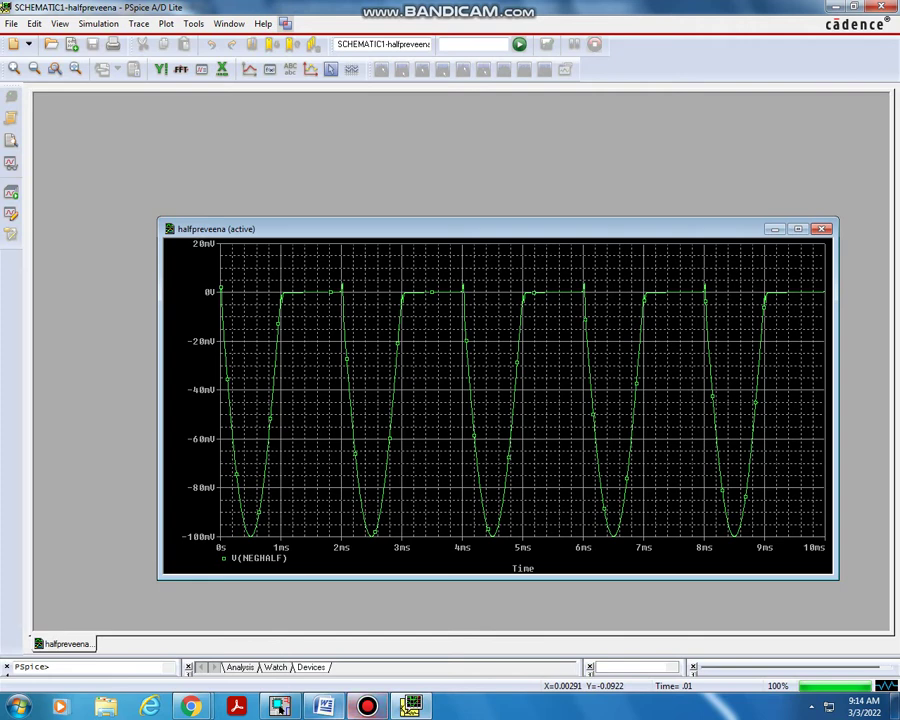
pyautogui.click(367, 706)
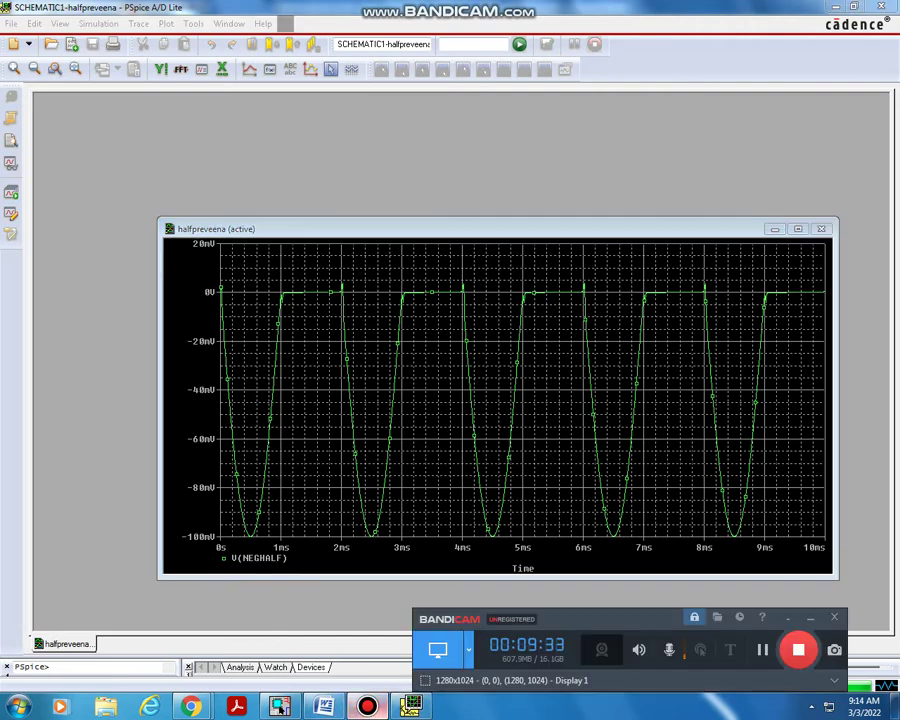
# Step: Switch to OrCAD Capture, replace the voltage marker above D2 with one on the wire corner below D1, and rerun the simulation
pyautogui.click(280, 707)
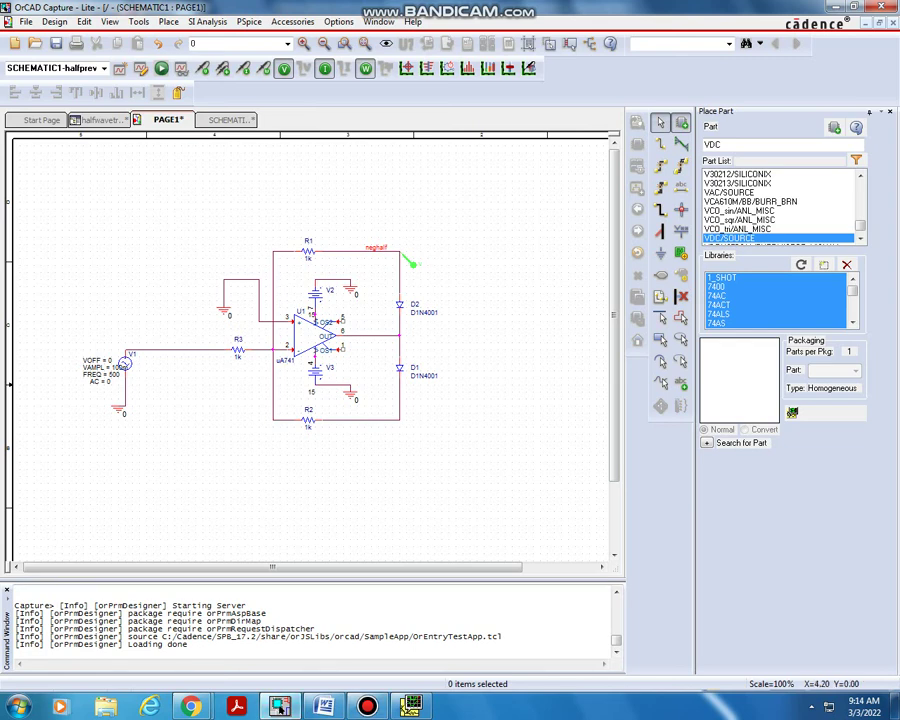
pyautogui.click(403, 424)
pyautogui.click(410, 263)
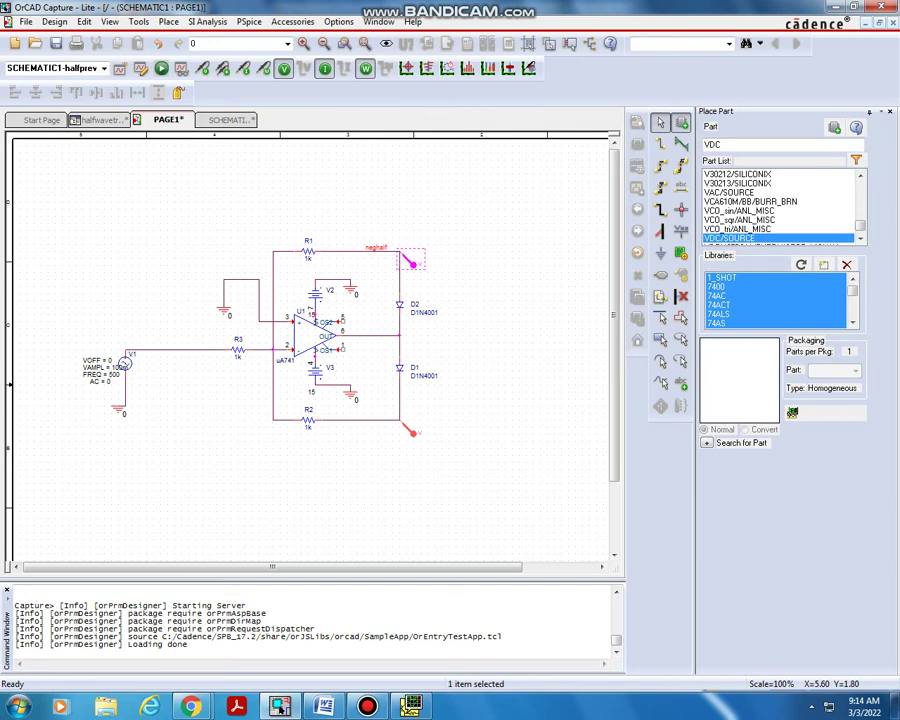
pyautogui.press('Delete')
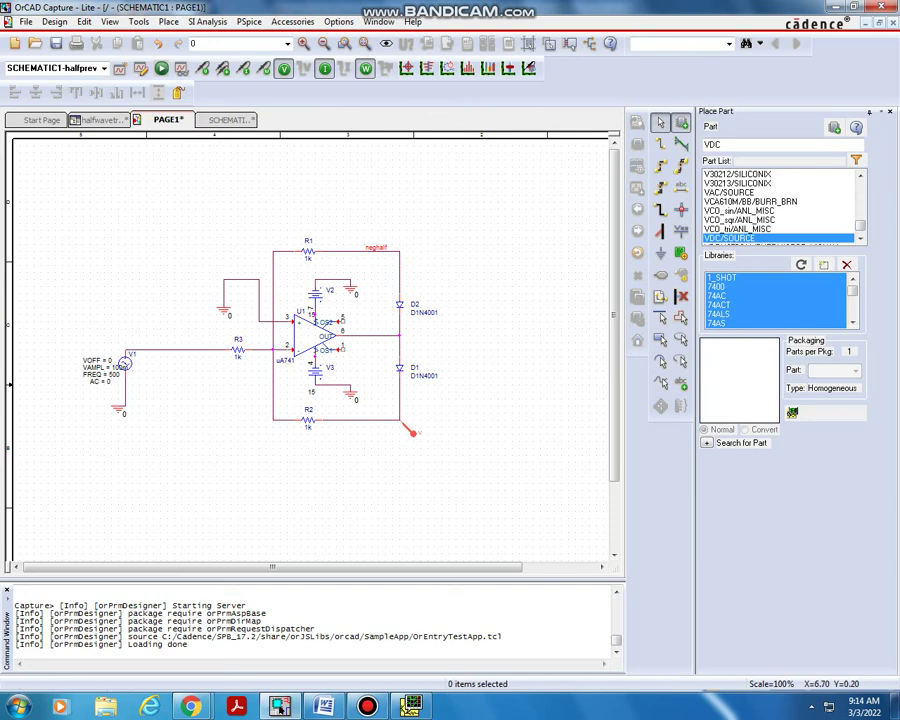
pyautogui.click(410, 431)
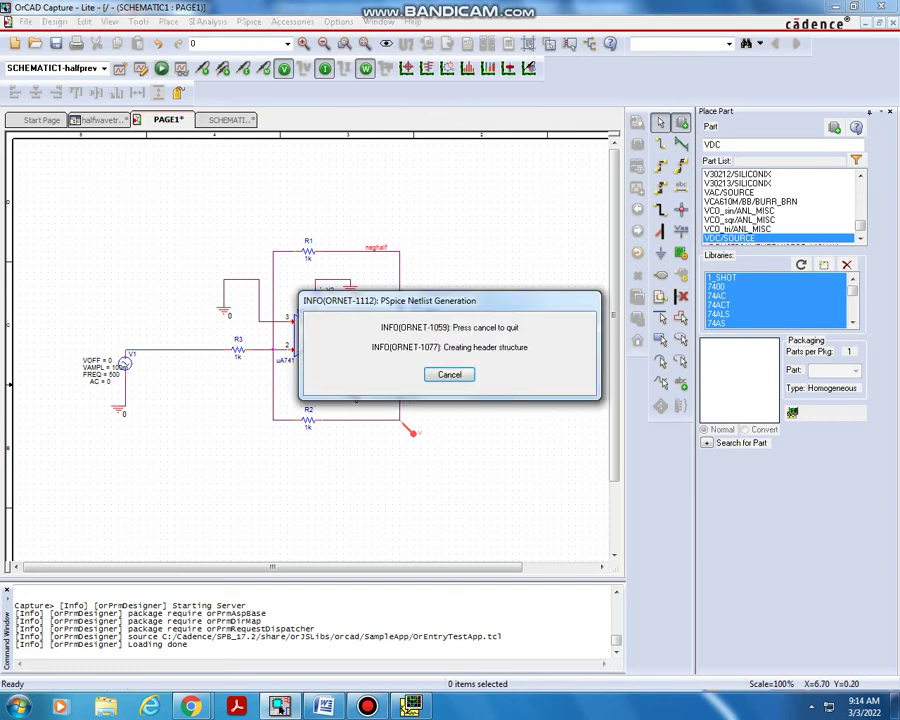